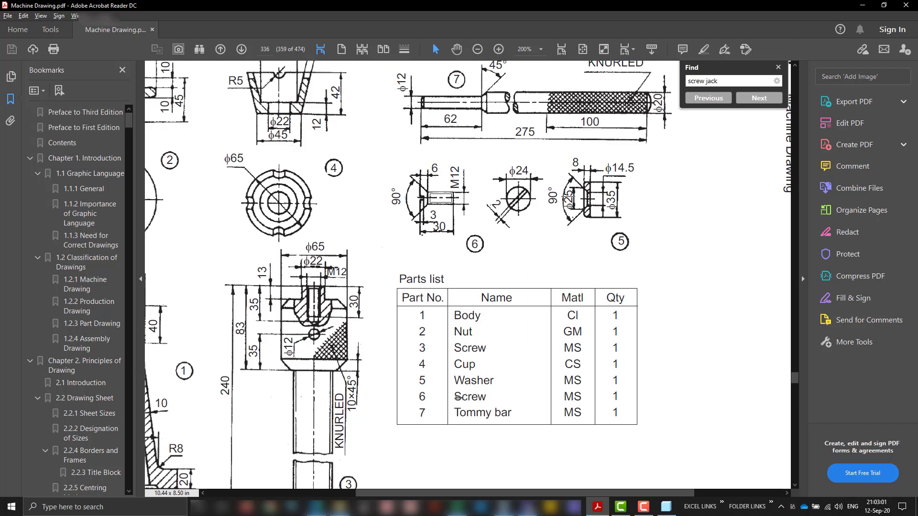
Step: Review the screw part 6 detail in Machine Drawing.pdf, then switch to the Creo part PRT0001
left_click_drag(454, 398, 510, 415)
left_click(423, 396)
scroll(439, 191, "up", 2, "ctrl")
scroll(439, 191, "up", 1, "ctrl")
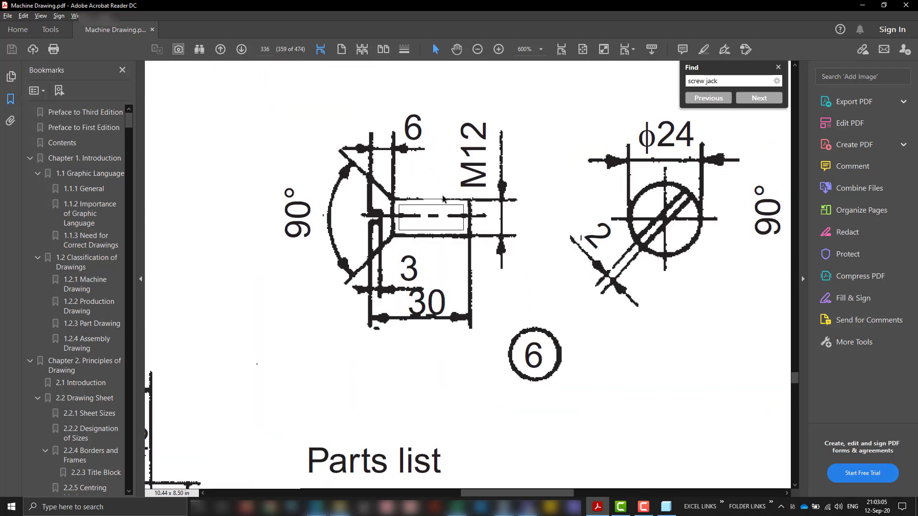
scroll(473, 273, "down", 1, "ctrl")
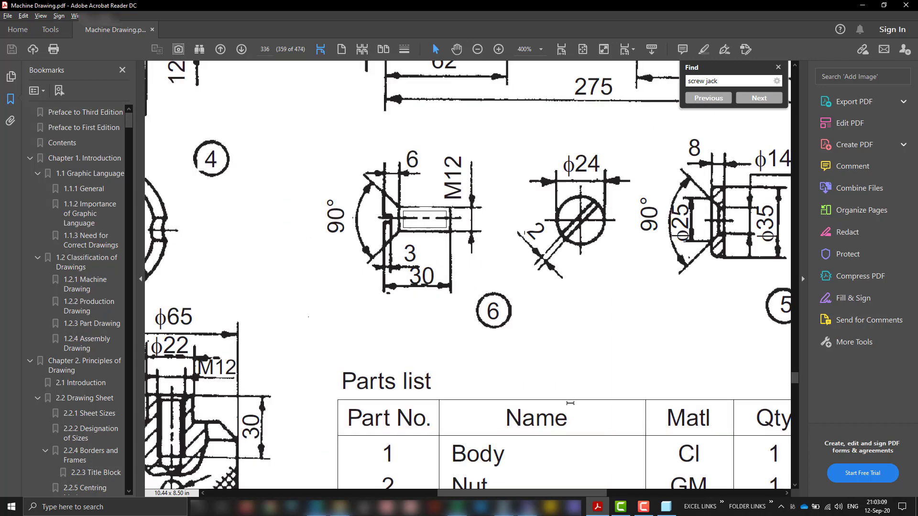
left_click(666, 506)
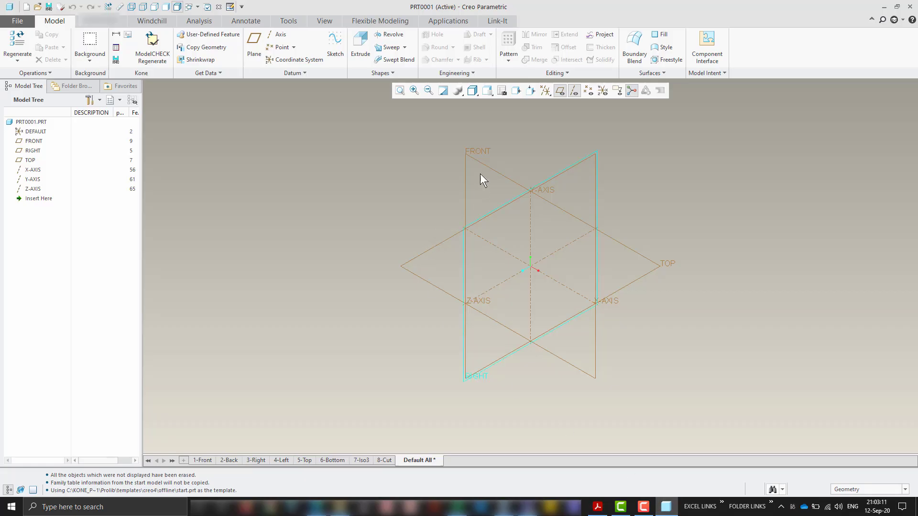
Step: Start a revolve sketched on the FRONT datum plane, checking the screw drawing in the PDF
left_click(480, 164)
left_click(503, 132)
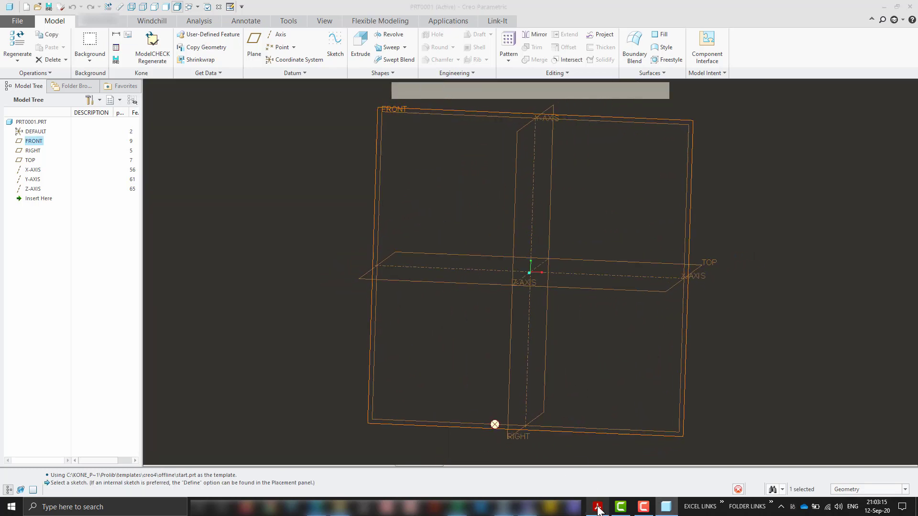
left_click(597, 507)
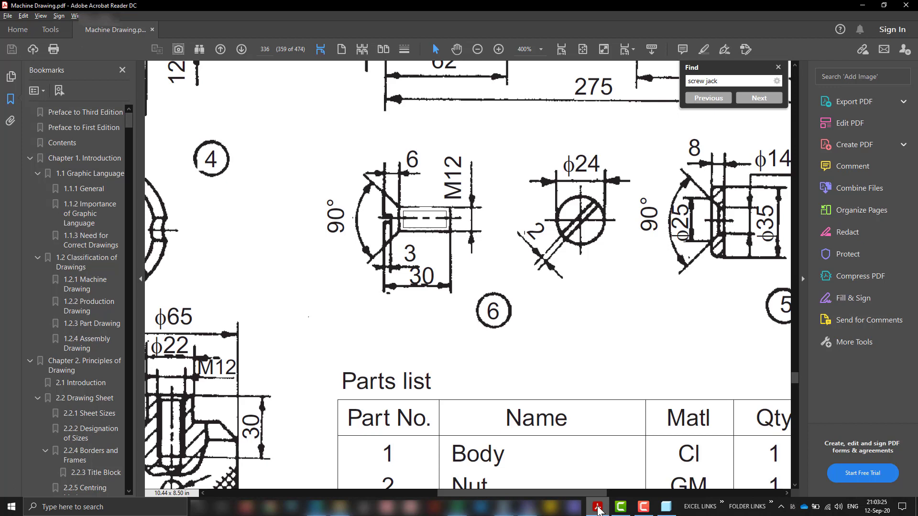
left_click(597, 507)
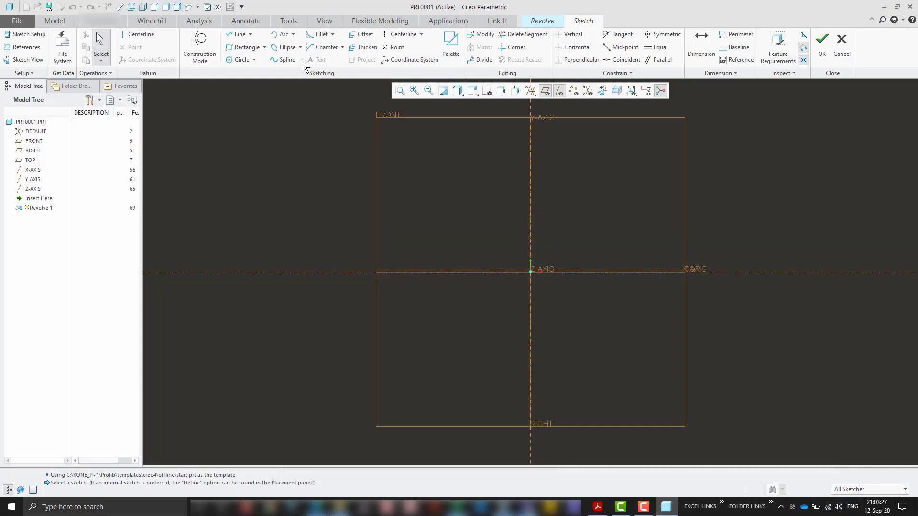
Step: Draw the shank's bottom, vertical side and top lines starting from the vertical axis
left_click(238, 35)
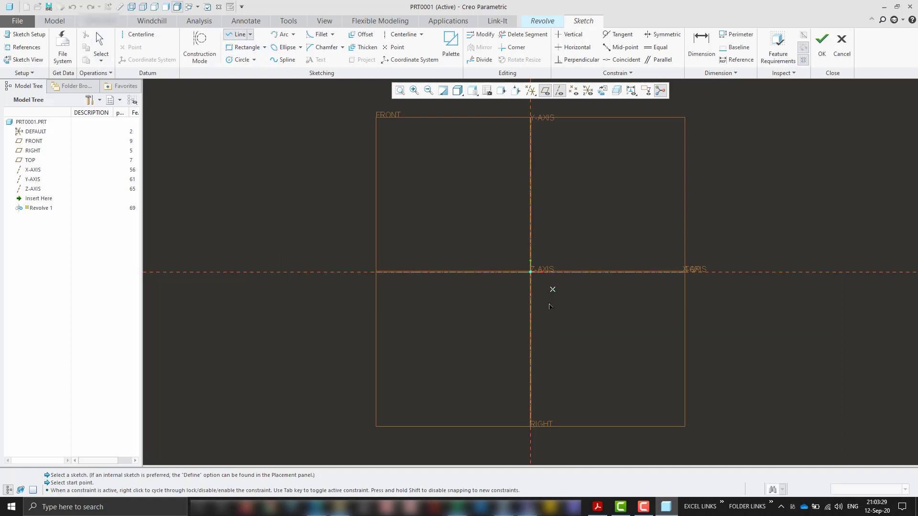
left_click(531, 319)
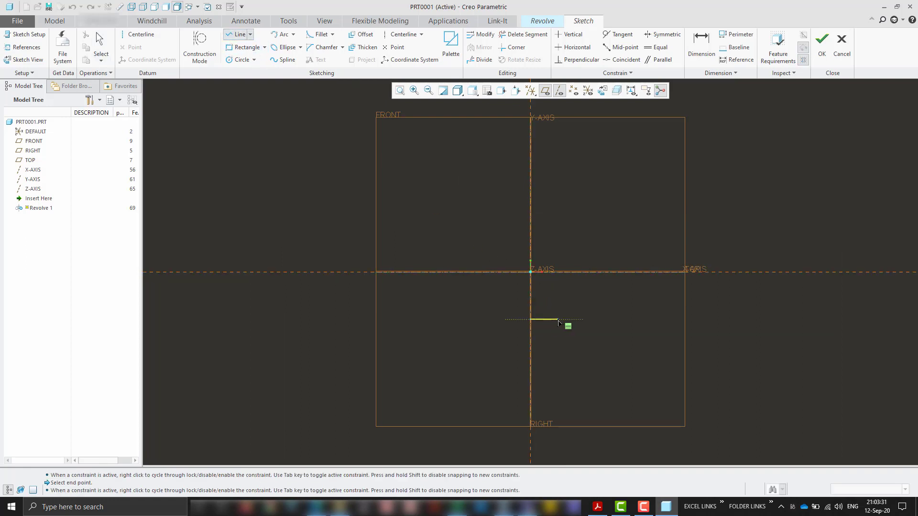
left_click(558, 319)
left_click(558, 251)
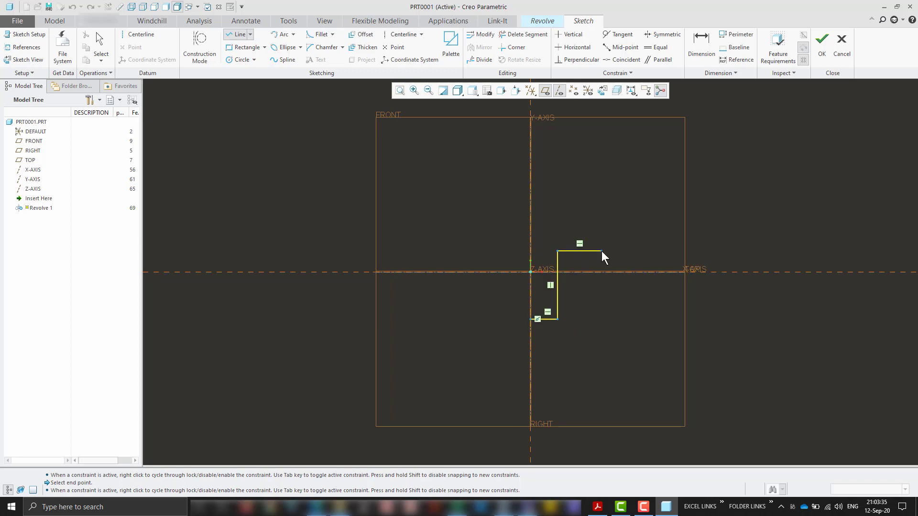
key("alt+Tab")
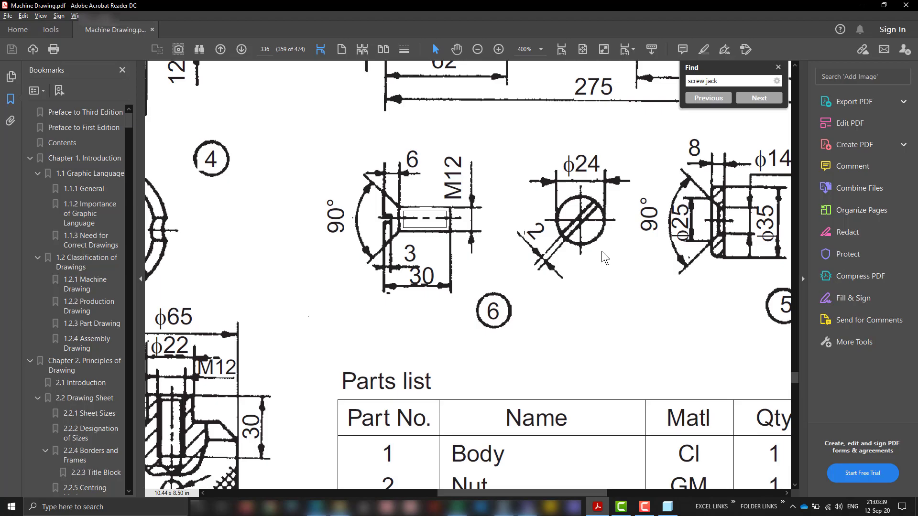
key("alt+Tab")
left_click(600, 250)
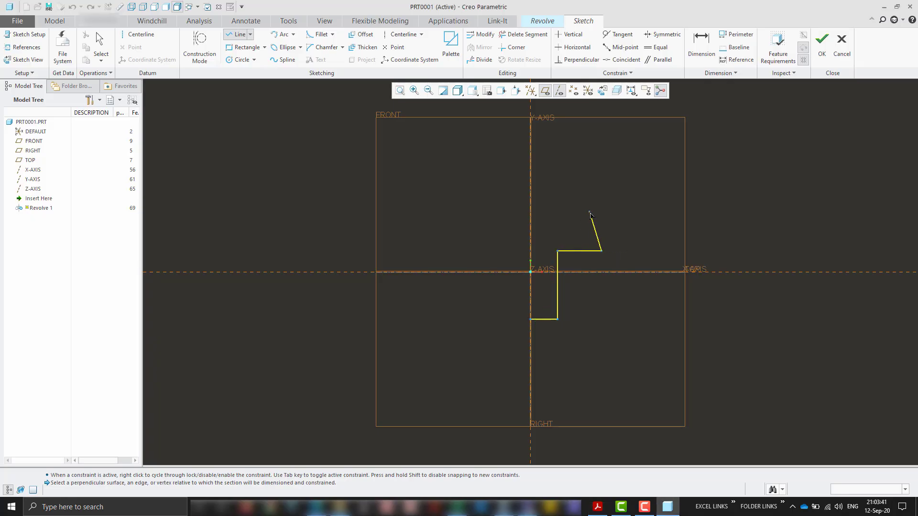
middle_click(586, 236)
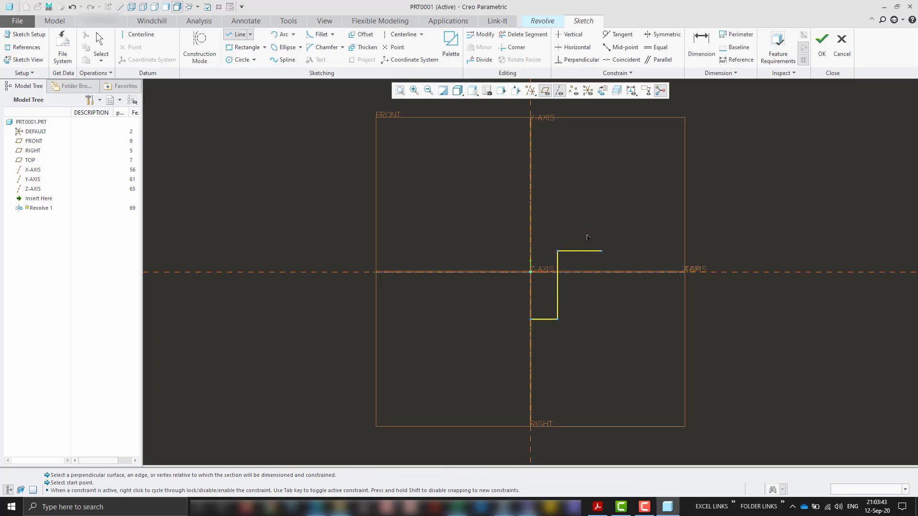
Step: Add the countersink slope, head top and head step, closing the profile down the axis
left_click(579, 250)
middle_click(573, 229)
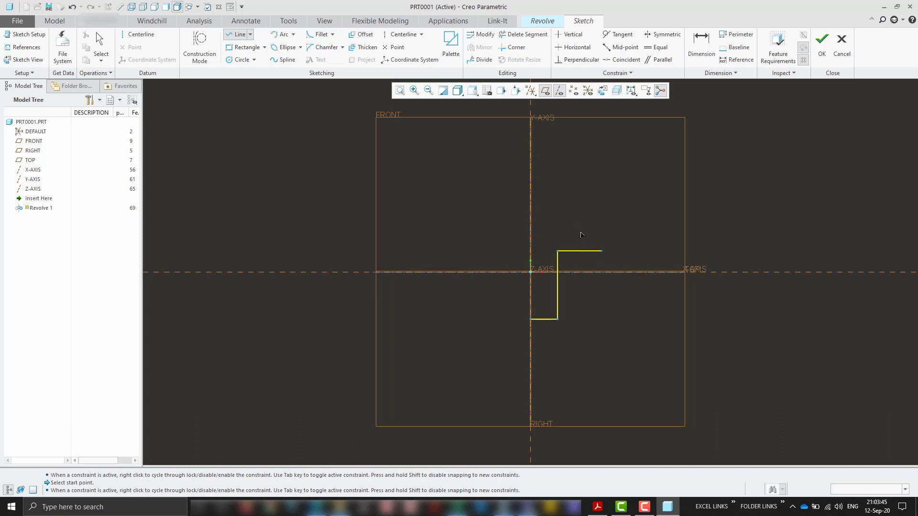
left_click(558, 250)
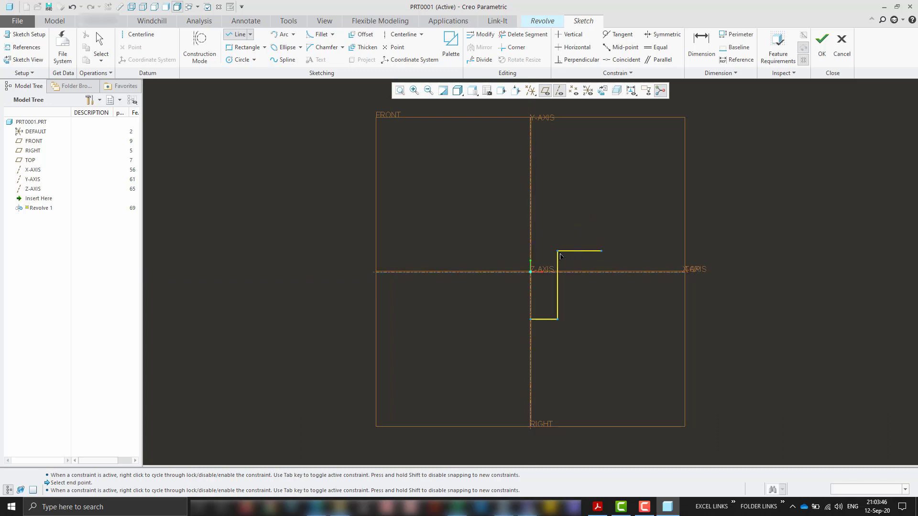
left_click(592, 233)
left_click(545, 234)
left_click(544, 241)
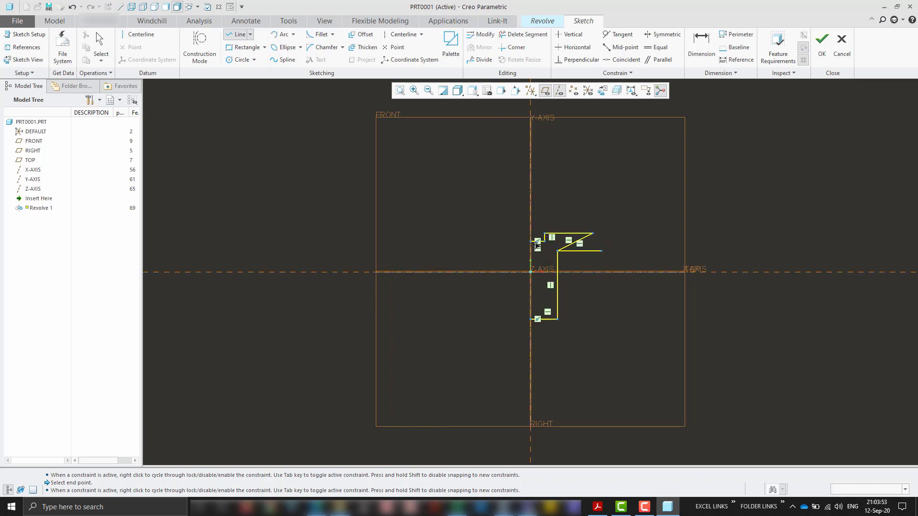
left_click(531, 241)
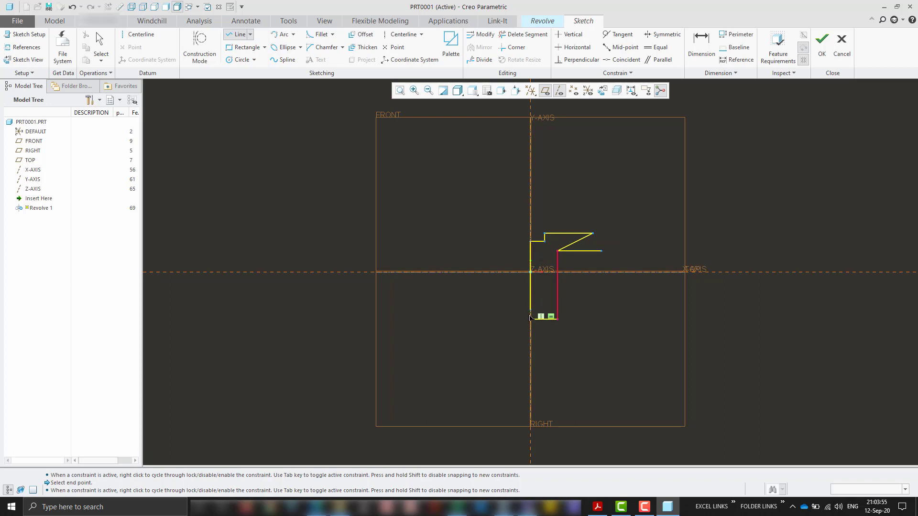
left_click(530, 319)
middle_click(497, 306)
middle_click(494, 305)
Step: Change the 23.21 head step dimension to 1
left_click(586, 251)
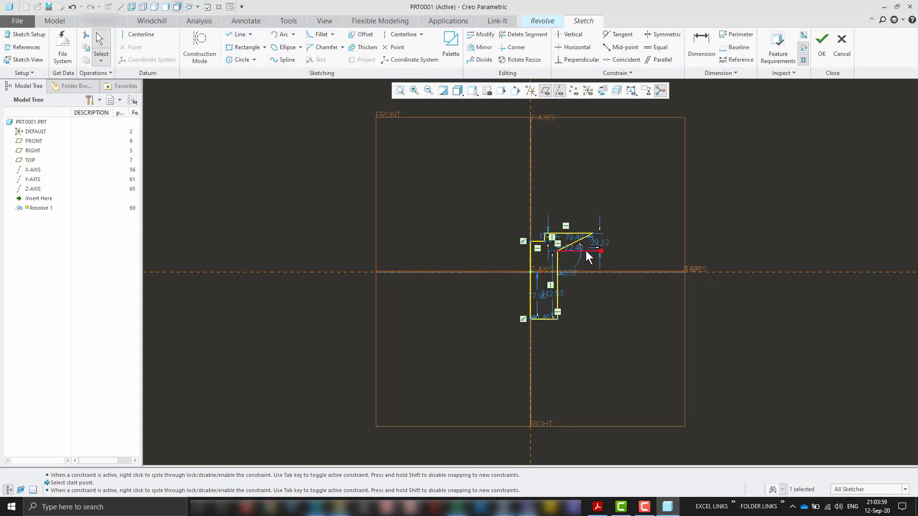
left_click(586, 256)
scroll(534, 257, "up", 3)
scroll(541, 232, "up", 3)
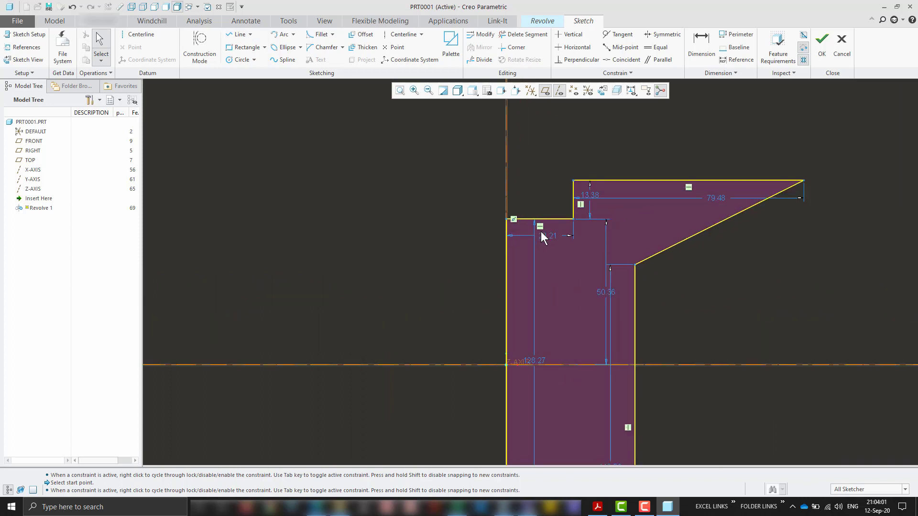
double_click(548, 236)
type("1")
key("Return")
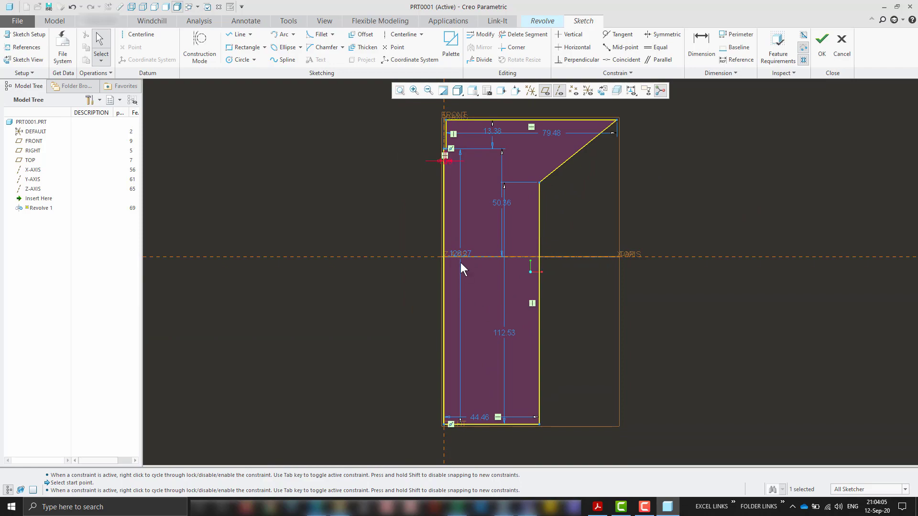
Step: Add a new dimension at the head's top-left corner after checking the drawing
key("alt+Tab")
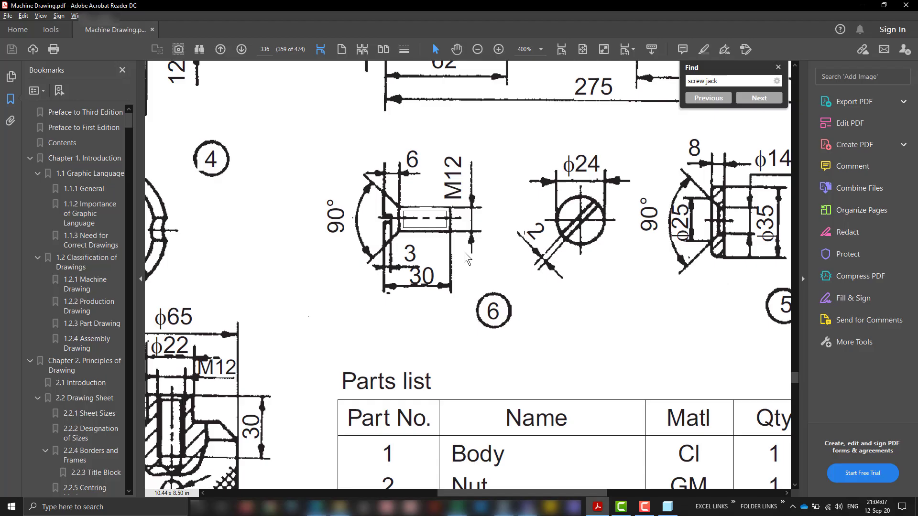
key("alt+Tab")
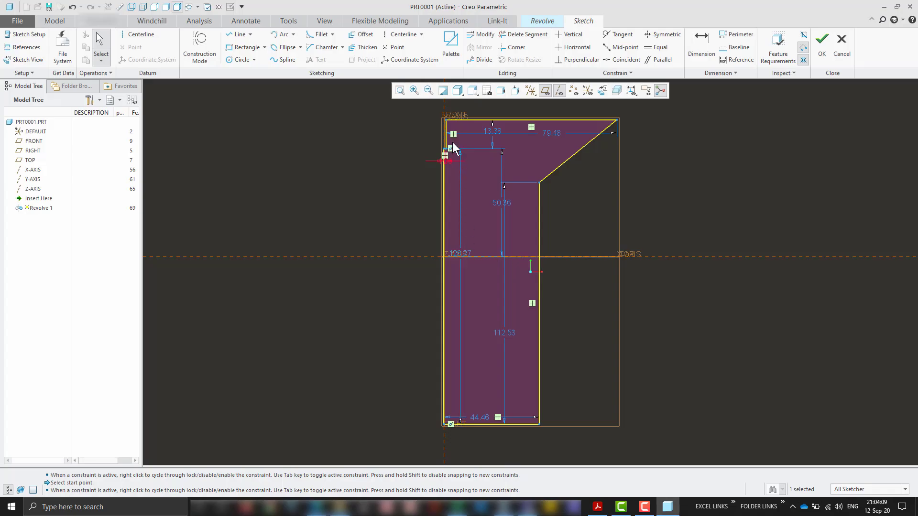
scroll(443, 111, "up", 3)
scroll(472, 121, "up", 2)
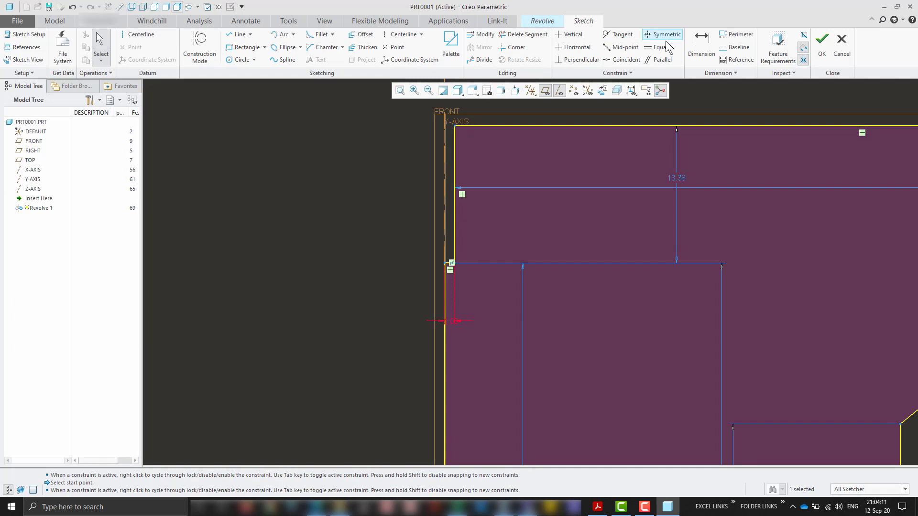
left_click(701, 46)
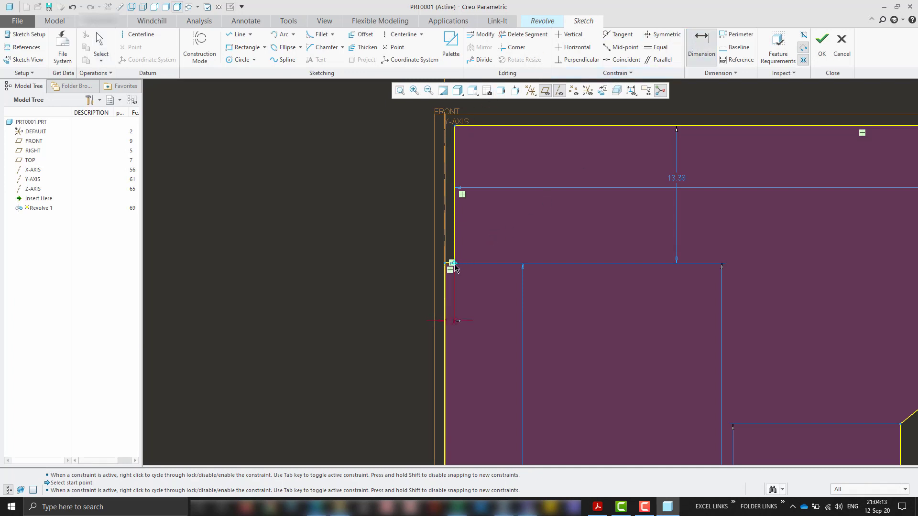
left_click(489, 127)
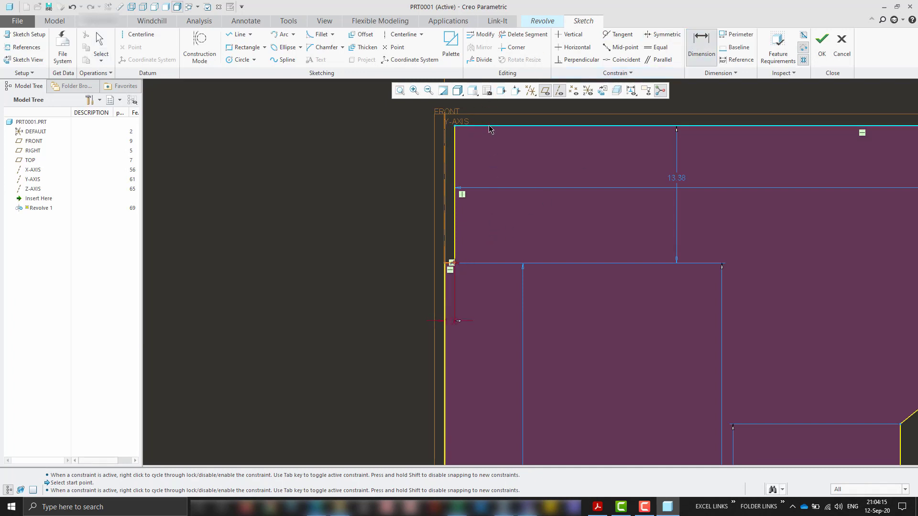
middle_click(426, 166)
left_click(400, 91)
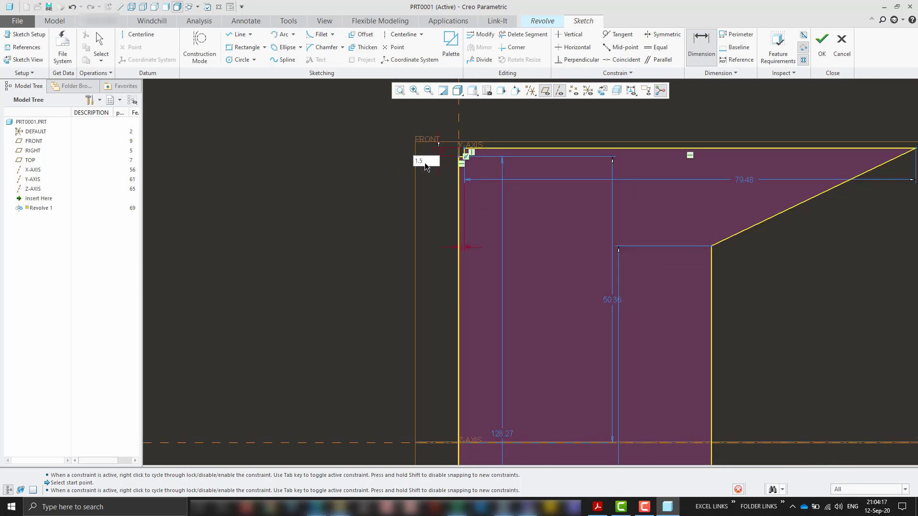
Step: Set the small vertical head dimension to 10
scroll(430, 148, "up", 3)
scroll(401, 198, "up", 2)
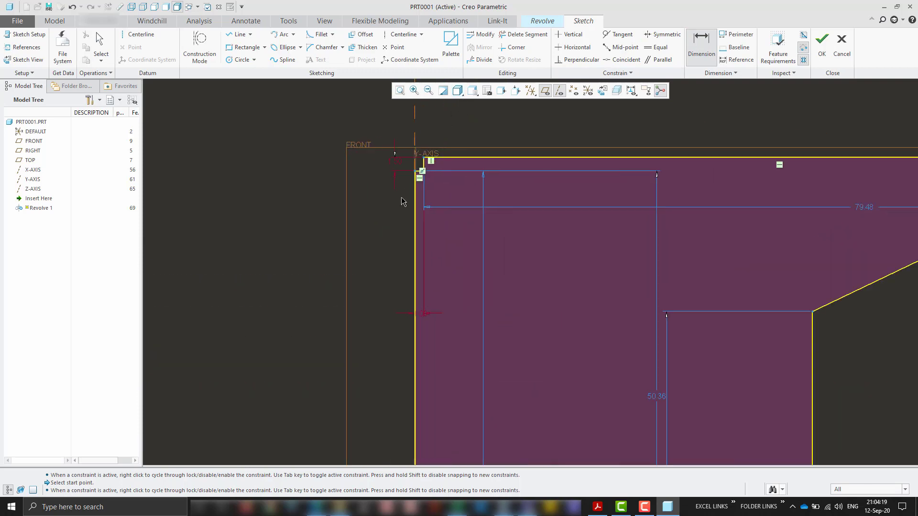
key("alt+Tab")
key("alt+Tab")
scroll(411, 181, "up", 2)
double_click(405, 123)
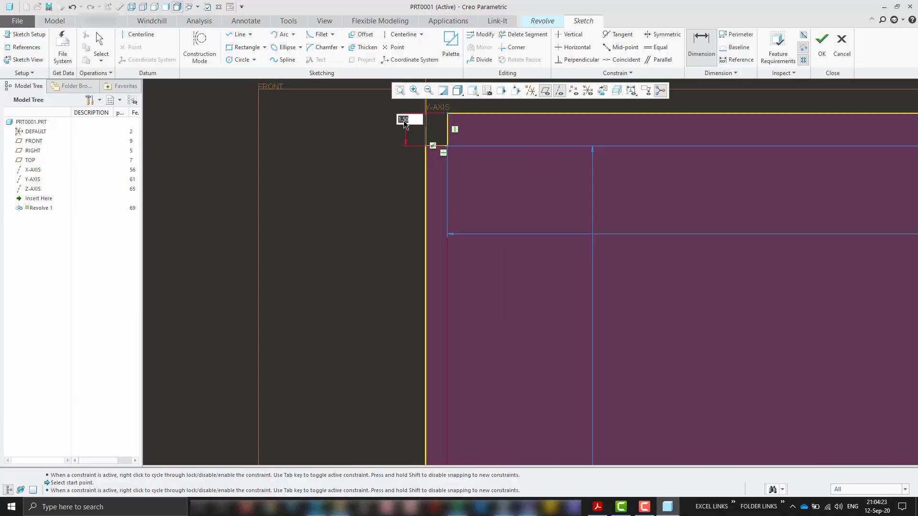
type("10")
key("Return")
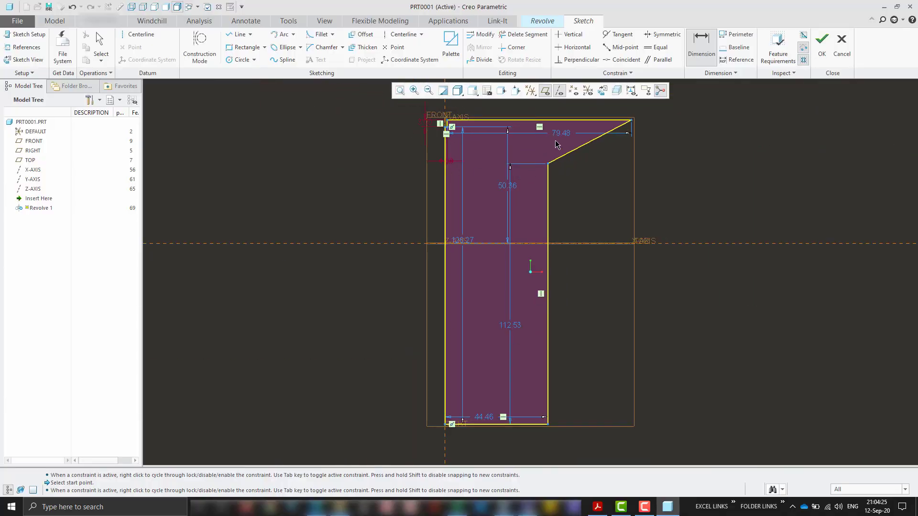
Step: Set the shank width to 6 and the head's top width to 12
key("alt+Tab")
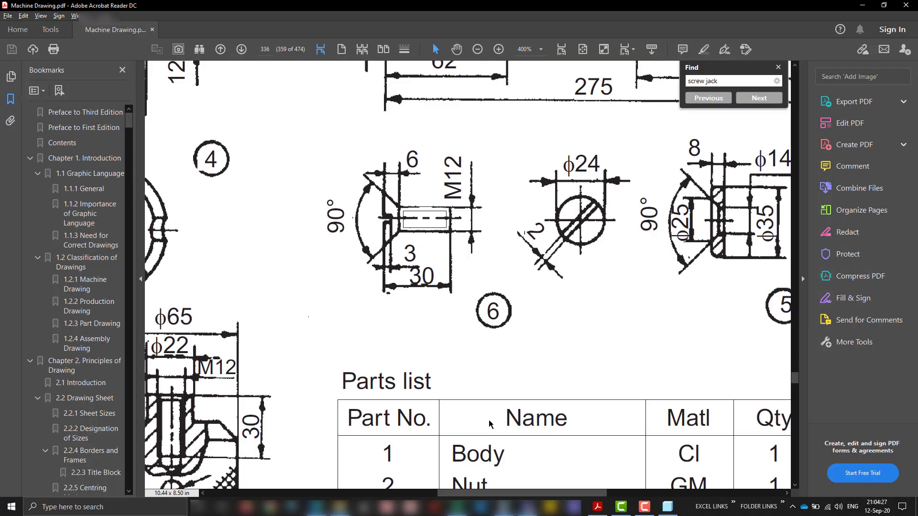
key("alt+Tab")
double_click(488, 417)
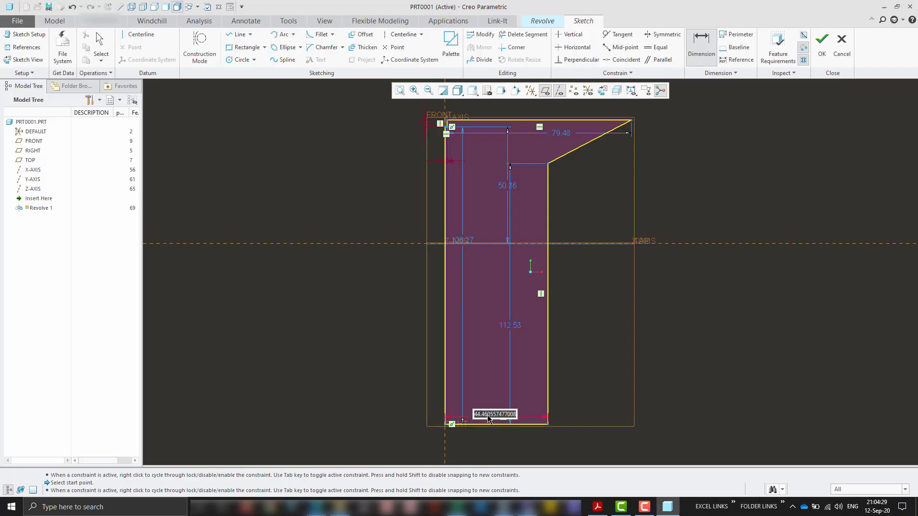
type("6")
key("Return")
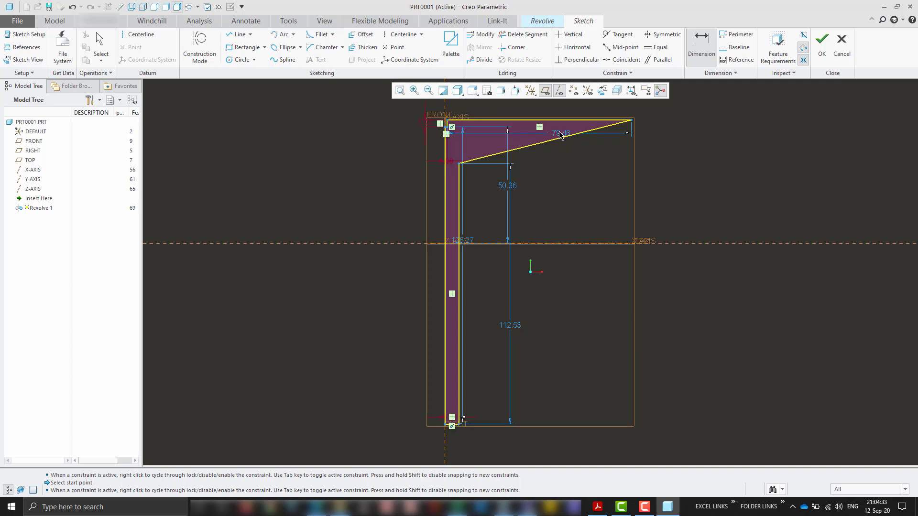
double_click(560, 134)
type("12")
key("Return")
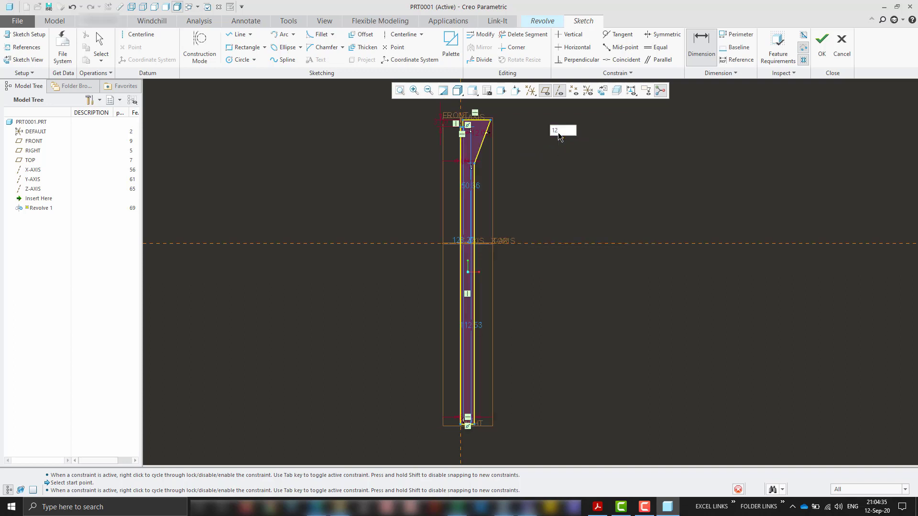
Step: Compare the resized screw profile against the reference drawing
scroll(545, 173, "up", 2)
scroll(541, 193, "down", 1)
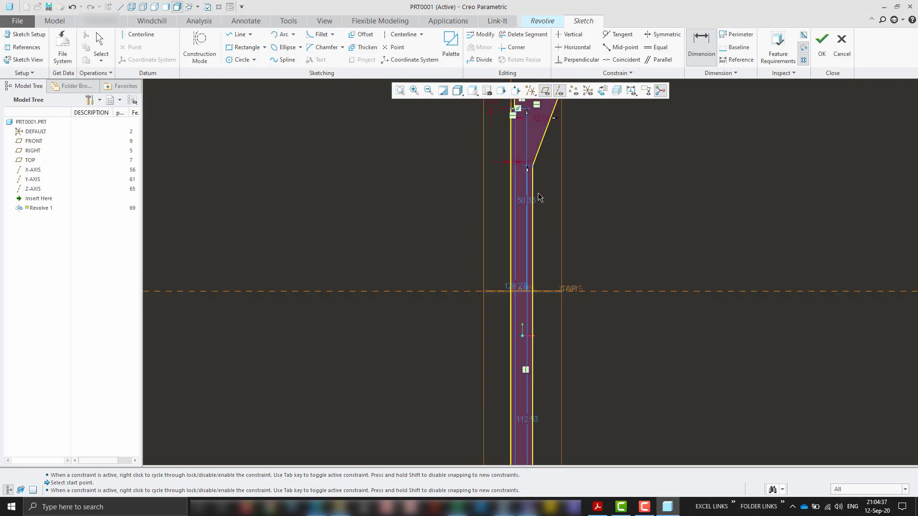
scroll(521, 233, "down", 2)
key("alt+Tab")
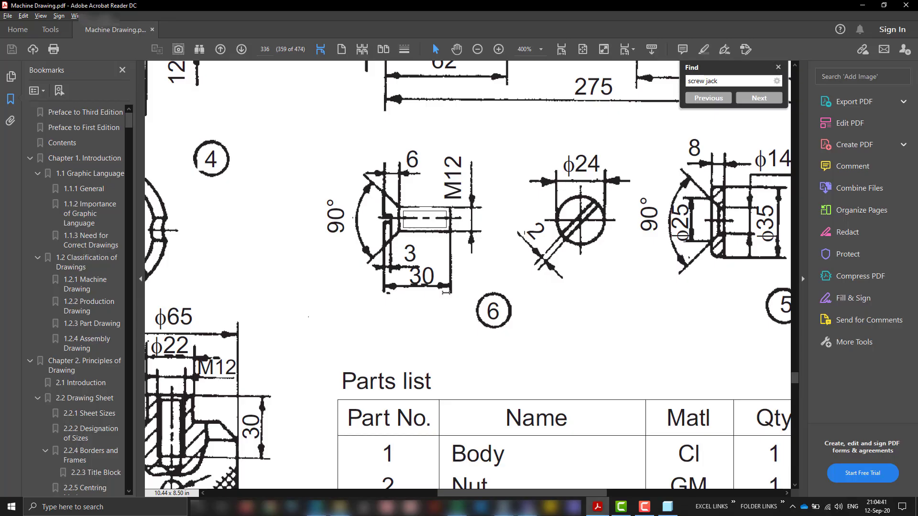
key("alt+Tab")
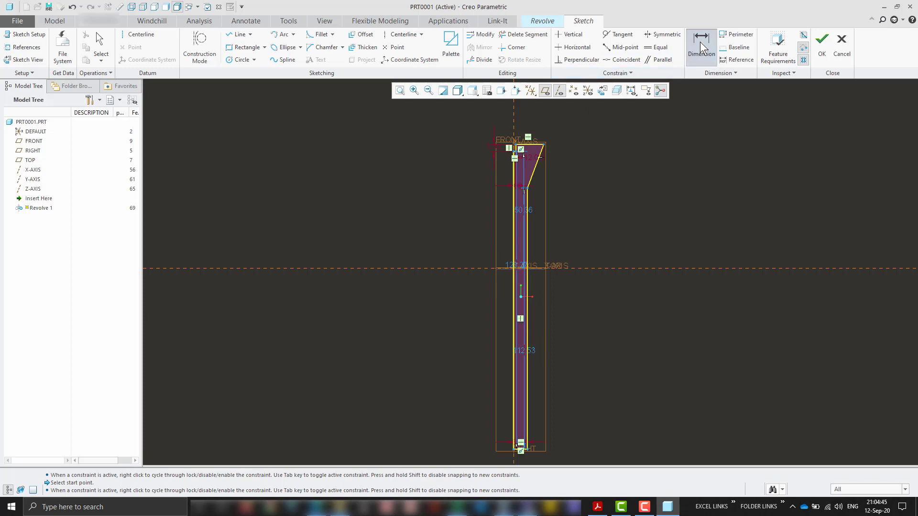
Step: Dimension the profile's top vertex to the horizontal axis with a value of 1
left_click(705, 58)
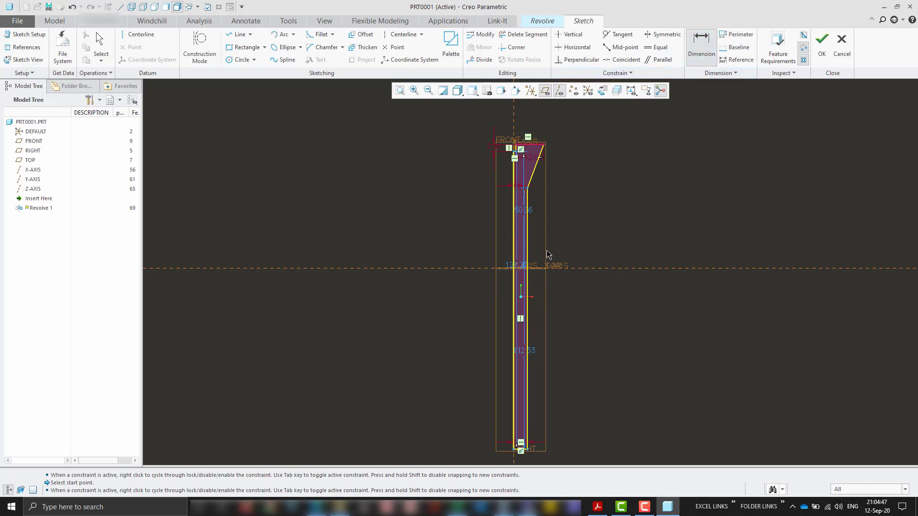
left_click(573, 269)
middle_click(588, 219)
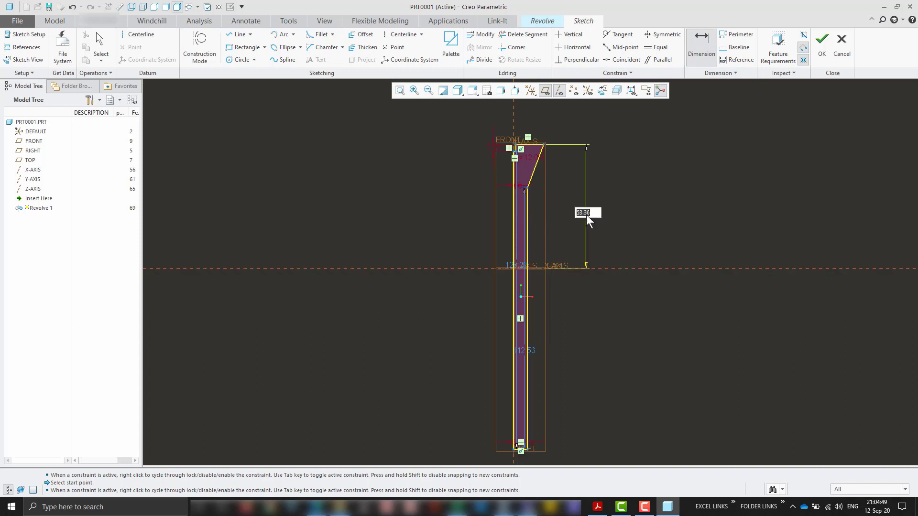
type("1")
key("Return")
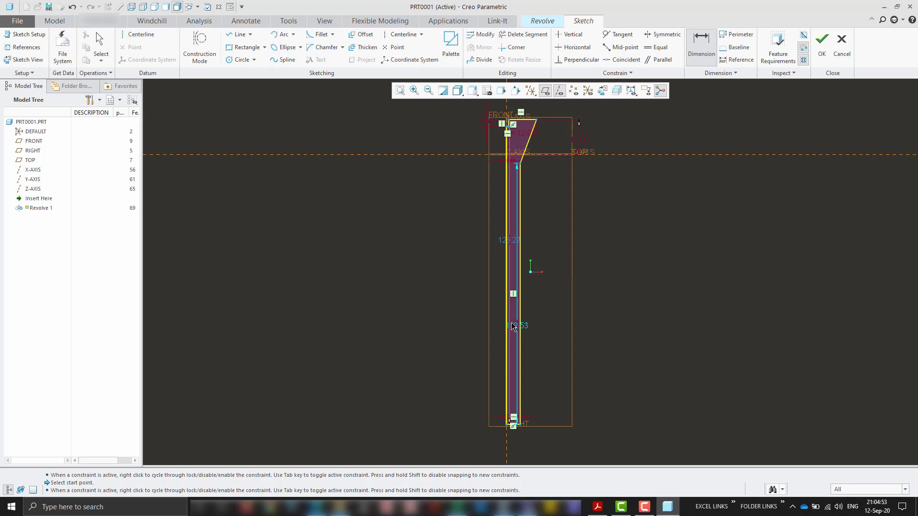
Step: Add the 131.27 overall-height dimension from the head's top to the shank's bottom
left_click(505, 240)
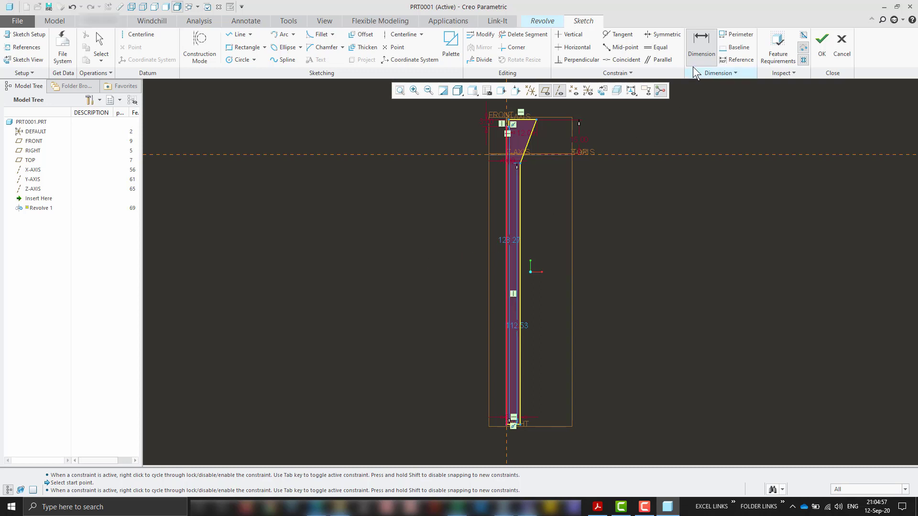
left_click(701, 45)
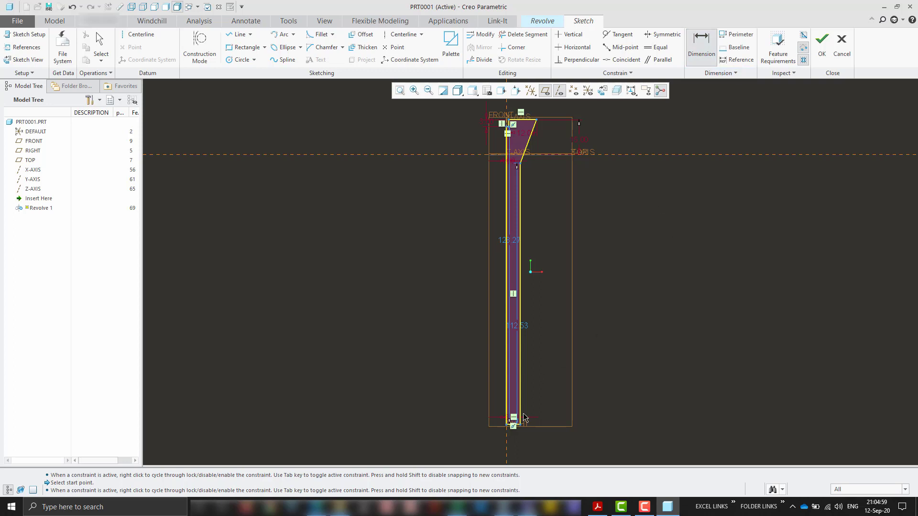
scroll(522, 420, "up", 5)
scroll(526, 411, "down", 3)
scroll(540, 395, "down", 2)
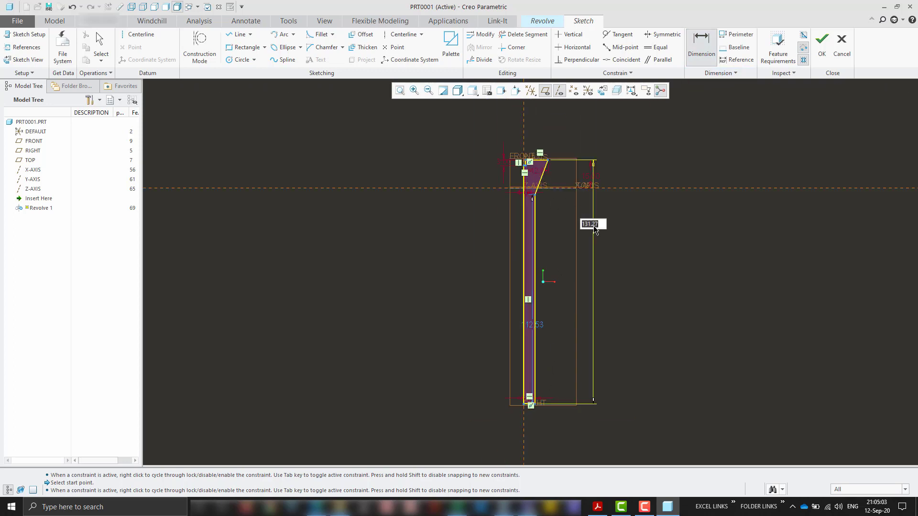
type("150")
key("Return")
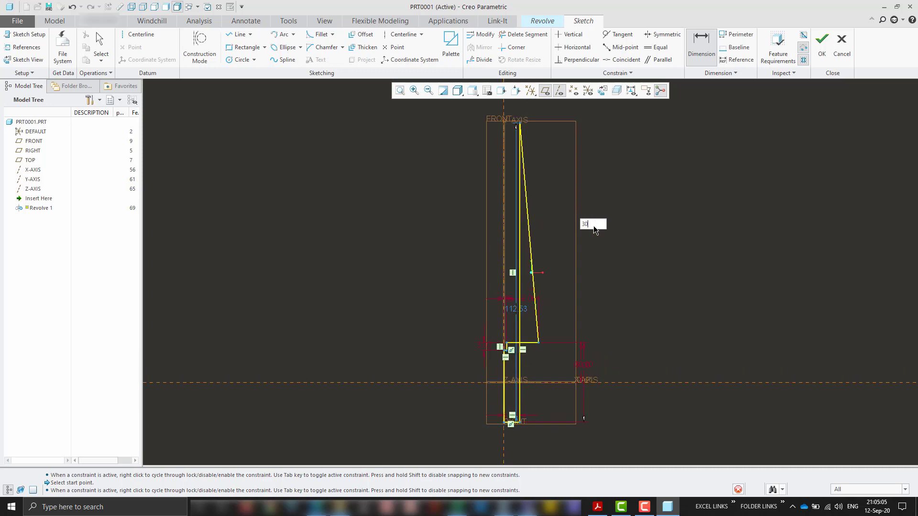
middle_click(595, 230)
Step: Change the 131.27 dimension to 15
scroll(527, 166, "up", 3)
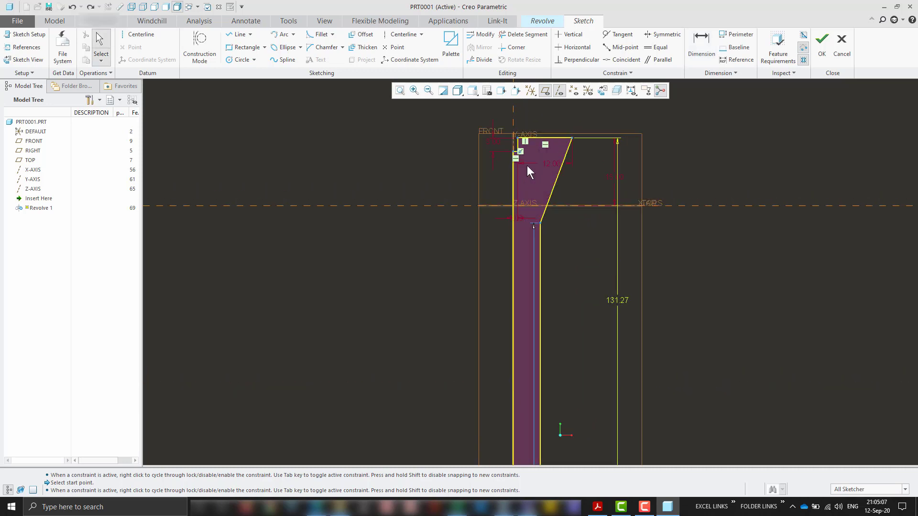
scroll(525, 136, "up", 3)
scroll(495, 188, "down", 1)
scroll(492, 191, "up", 3)
scroll(492, 188, "down", 3)
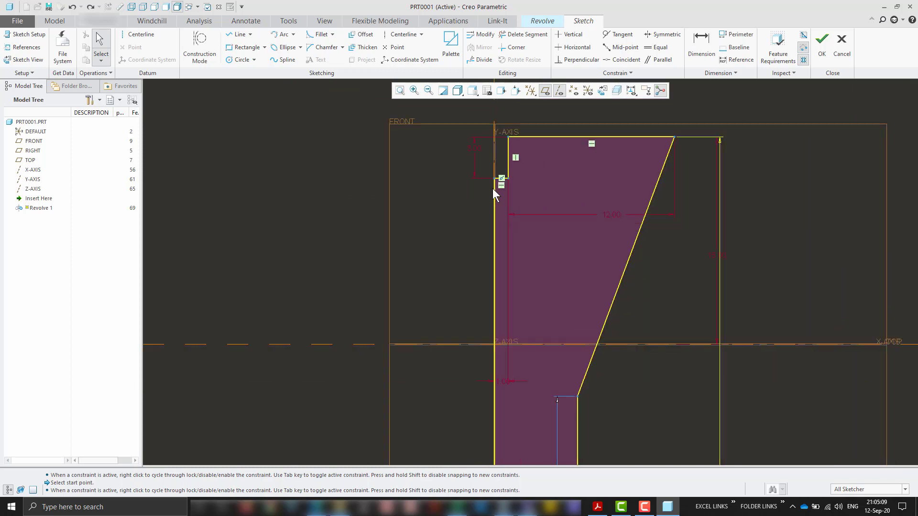
scroll(493, 190, "down", 2)
scroll(605, 216, "up", 2)
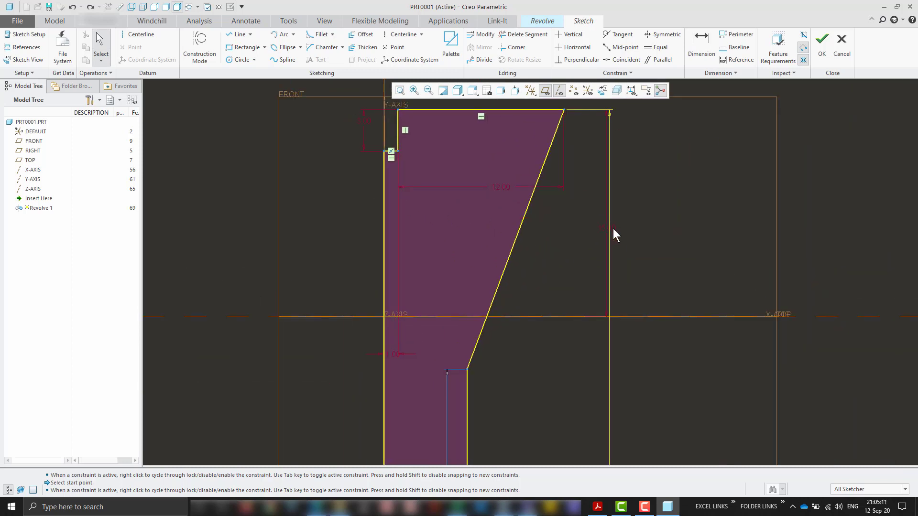
scroll(608, 232, "down", 1)
scroll(549, 248, "down", 1)
scroll(501, 258, "down", 1)
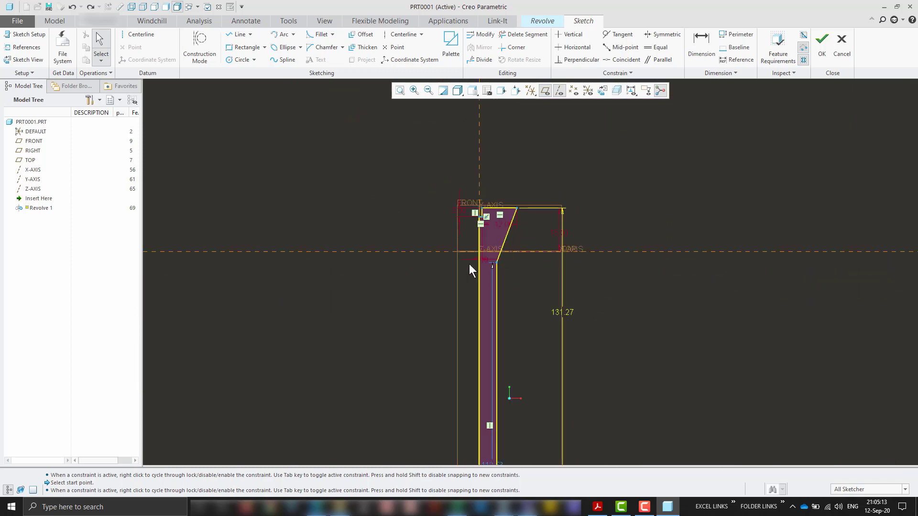
scroll(473, 267, "up", 1)
scroll(515, 245, "up", 2)
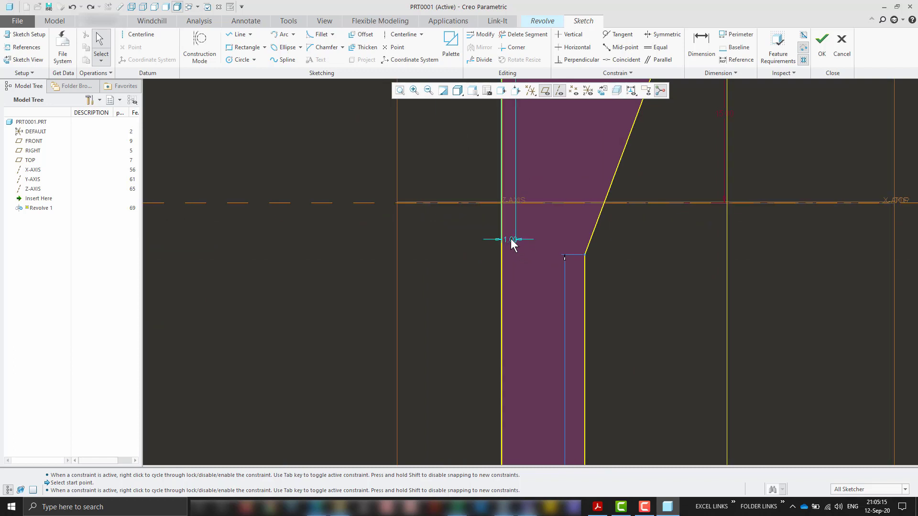
scroll(439, 225, "down", 1)
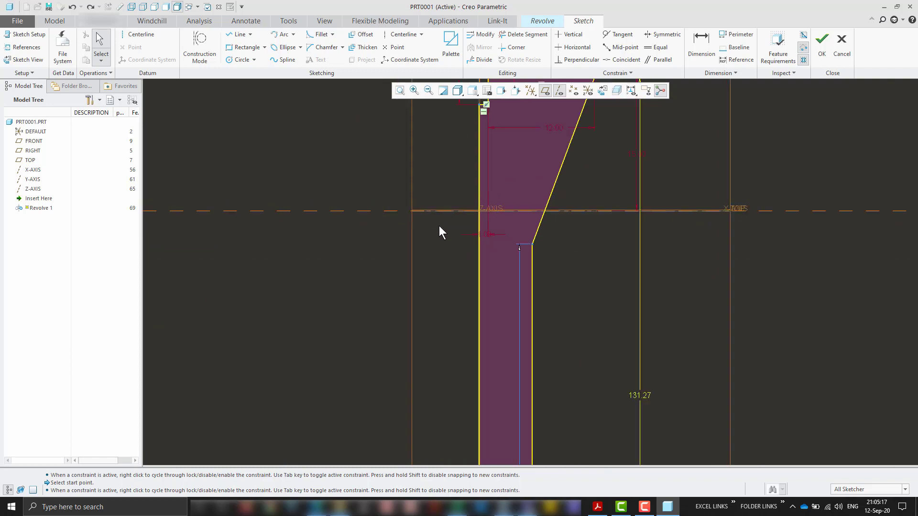
scroll(439, 225, "down", 3)
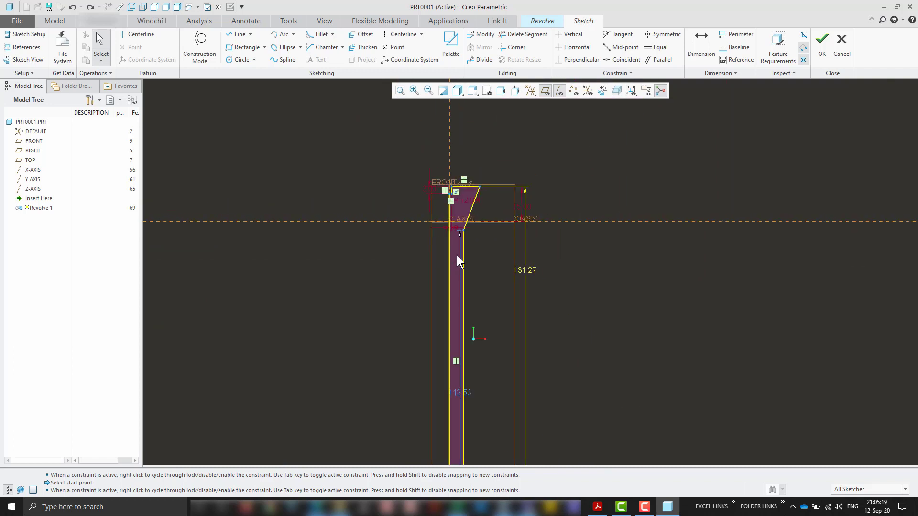
scroll(461, 238, "down", 2)
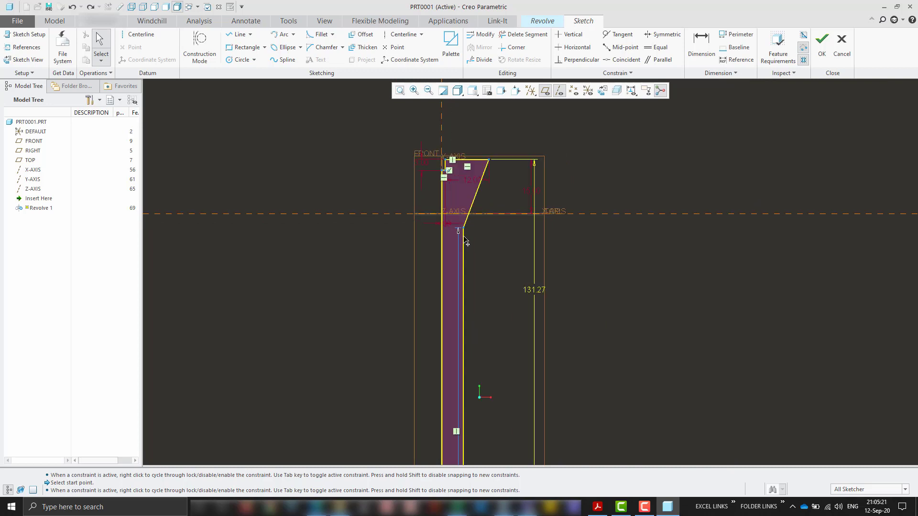
scroll(458, 364, "up", 3)
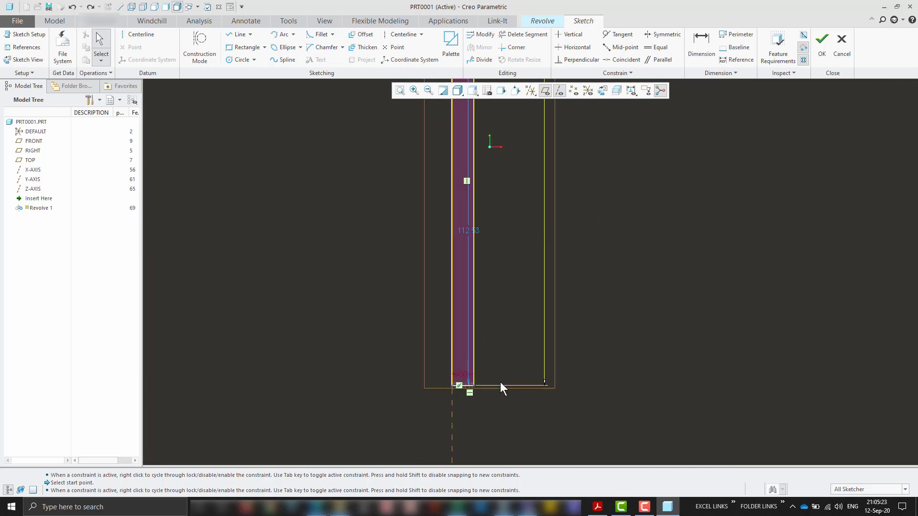
scroll(500, 382, "down", 2)
double_click(548, 207)
type("15")
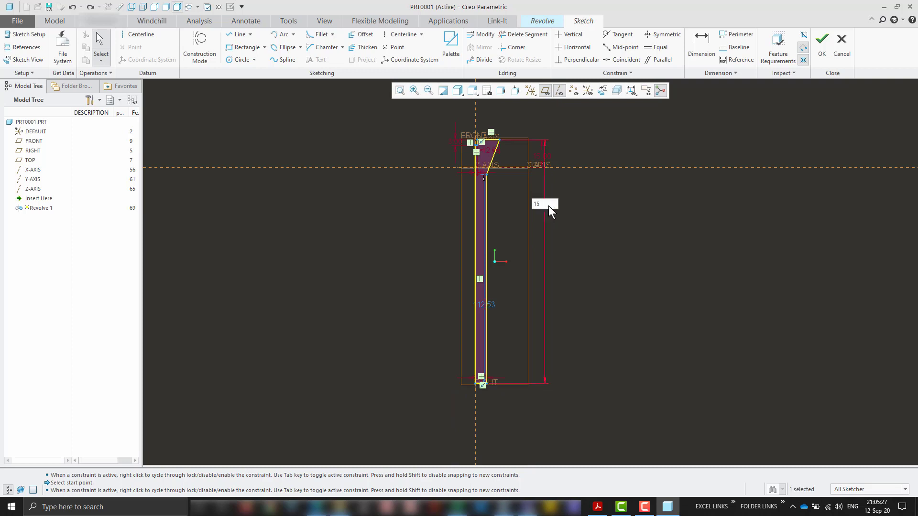
key("Return")
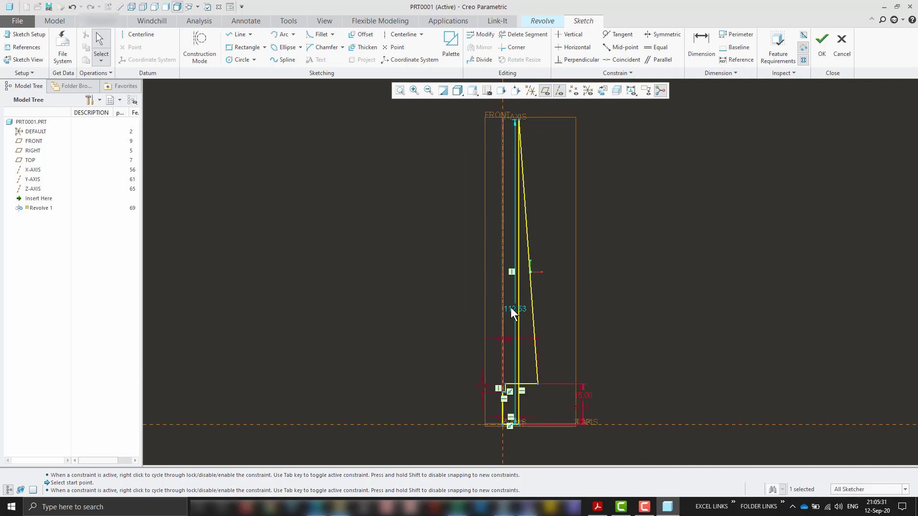
mouse_move(513, 308)
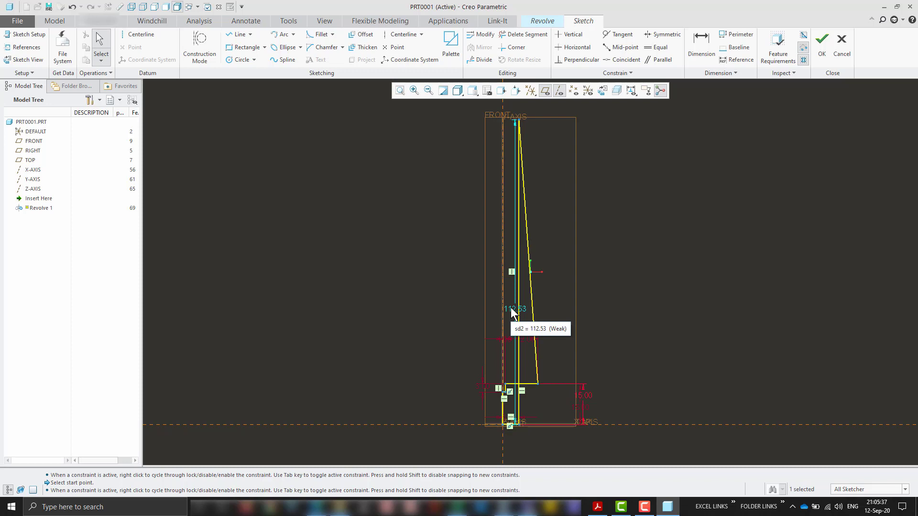
Step: Check the sketch against part 6 in the machine drawing PDF
scroll(518, 430, "up", 3)
scroll(518, 430, "up", 3)
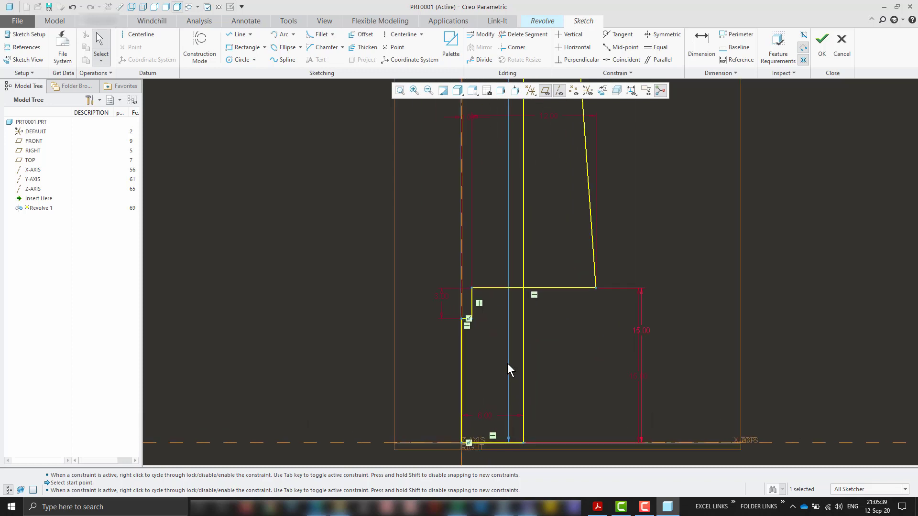
key("alt+Tab")
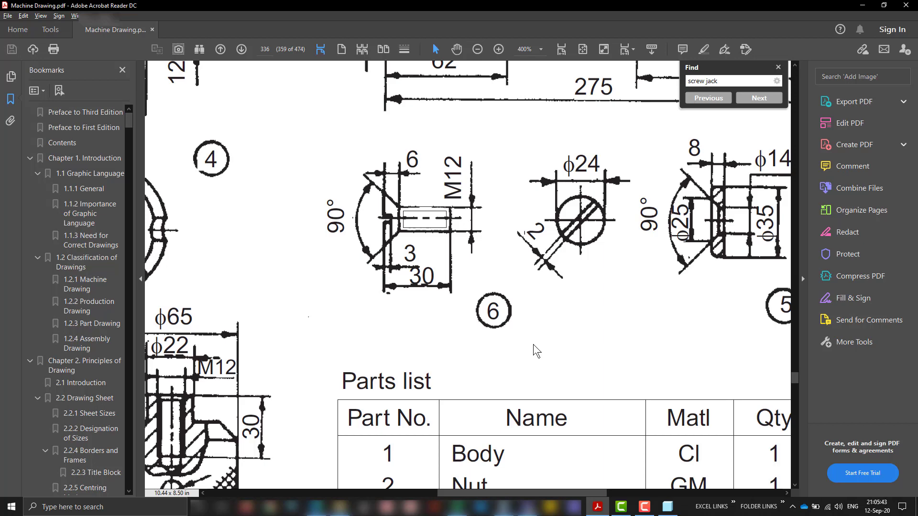
key("alt+Tab")
Step: Set the 112.53 shank length to 24 and the 15.00 dimension to 30
scroll(506, 317, "down", 3)
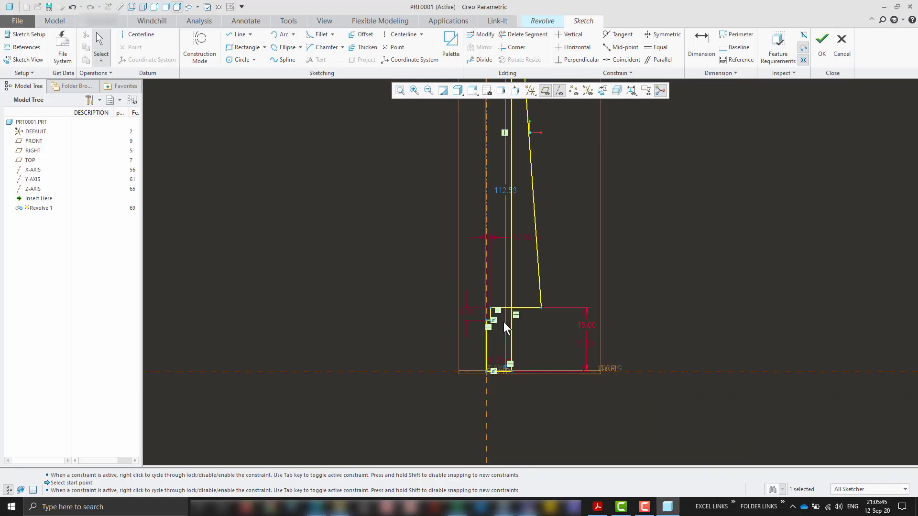
double_click(503, 191)
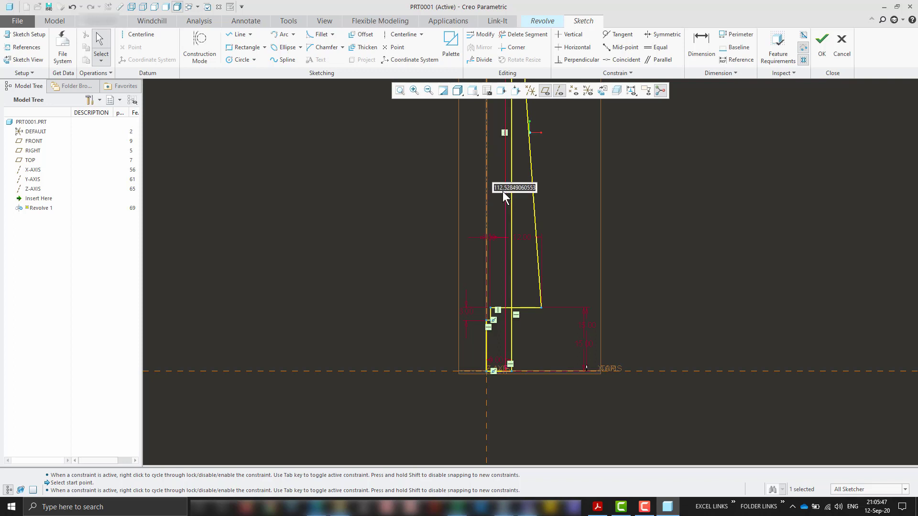
type("24")
key("Return")
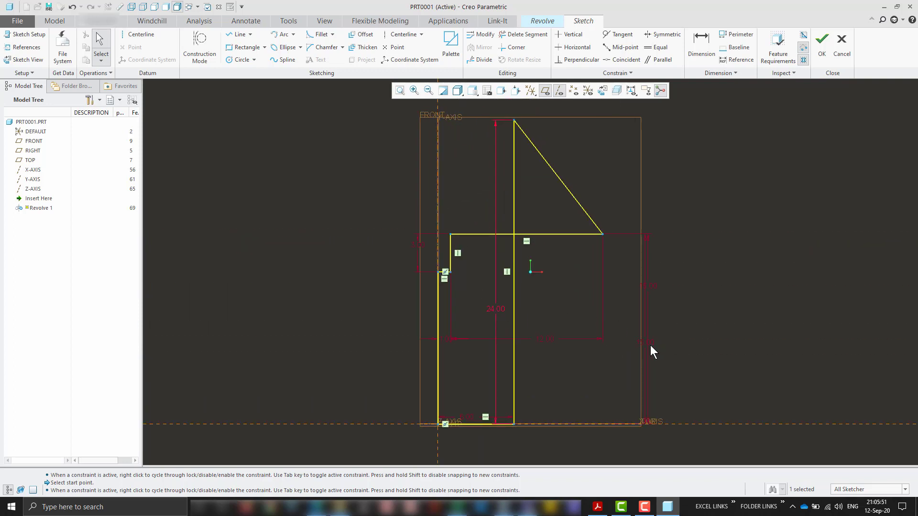
double_click(651, 285)
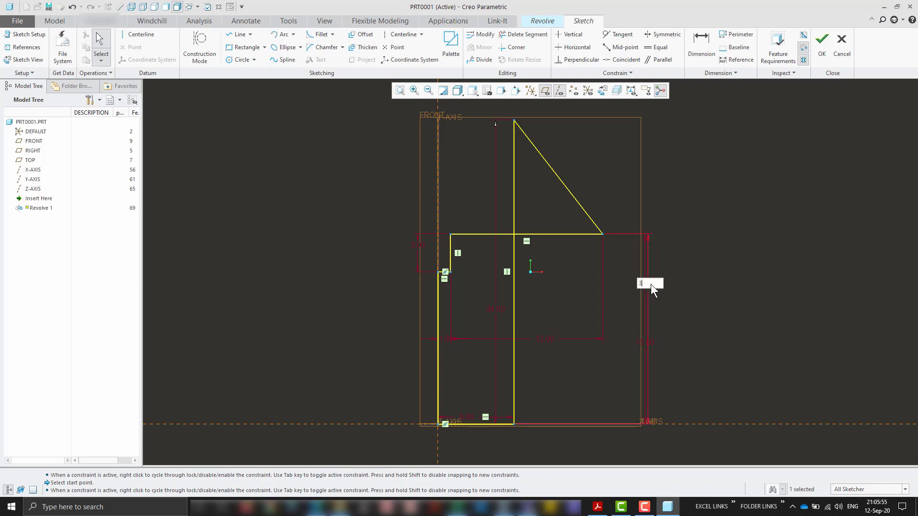
type("0")
key("Return")
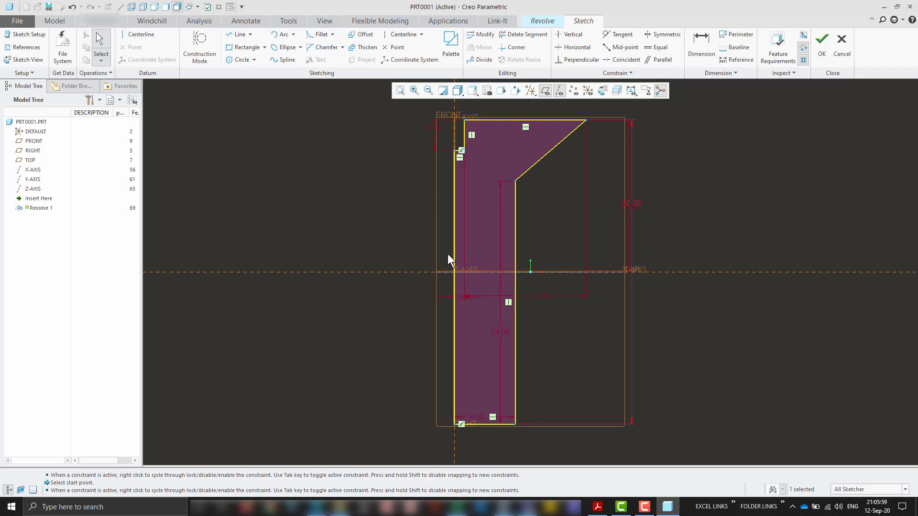
Step: Finish the sketch and complete Revolve 1 as a full 360° solid screw
left_click(398, 35)
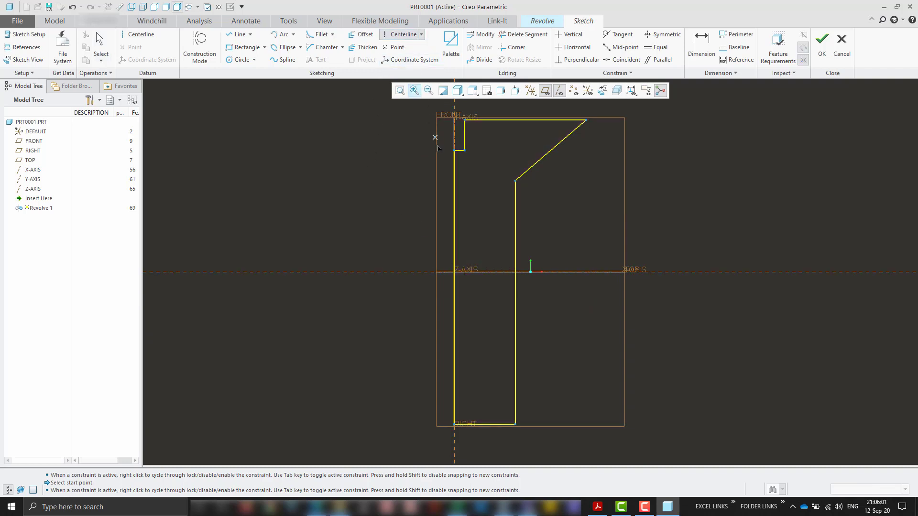
middle_click(453, 162)
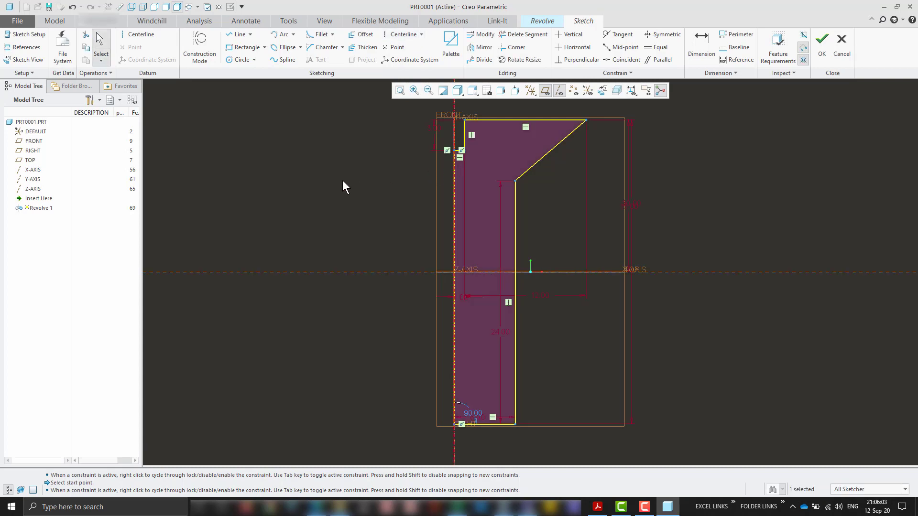
scroll(342, 179, "up", 2)
left_click(822, 42)
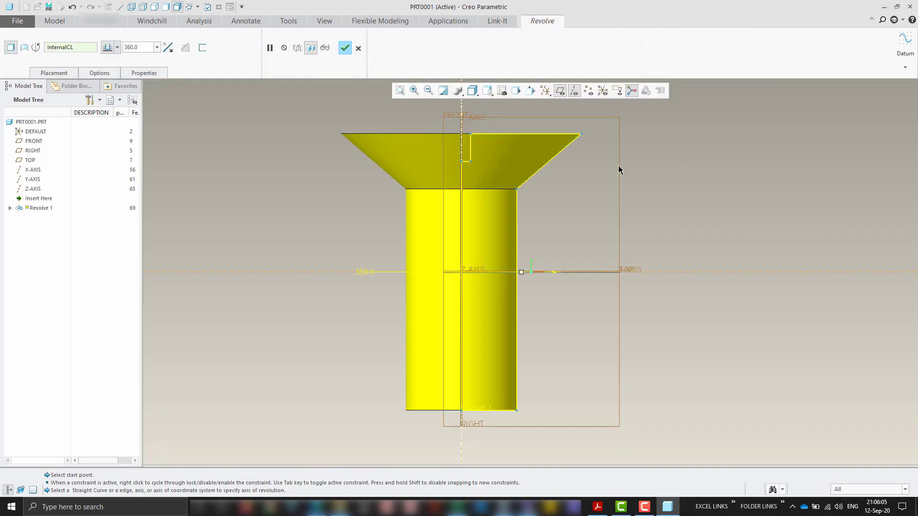
mouse_move(686, 170)
middle_mouse_down()
mouse_move(675, 189)
mouse_move(684, 164)
mouse_move(685, 175)
middle_mouse_up()
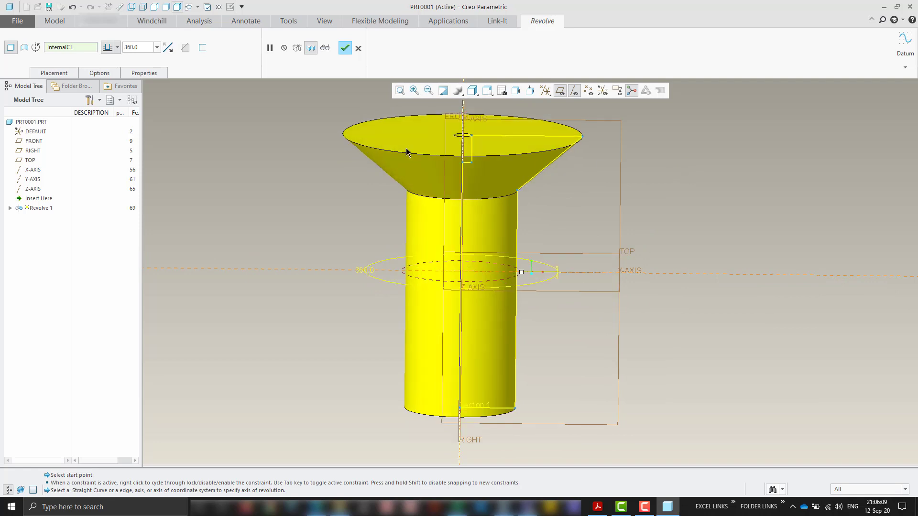
left_click(344, 48)
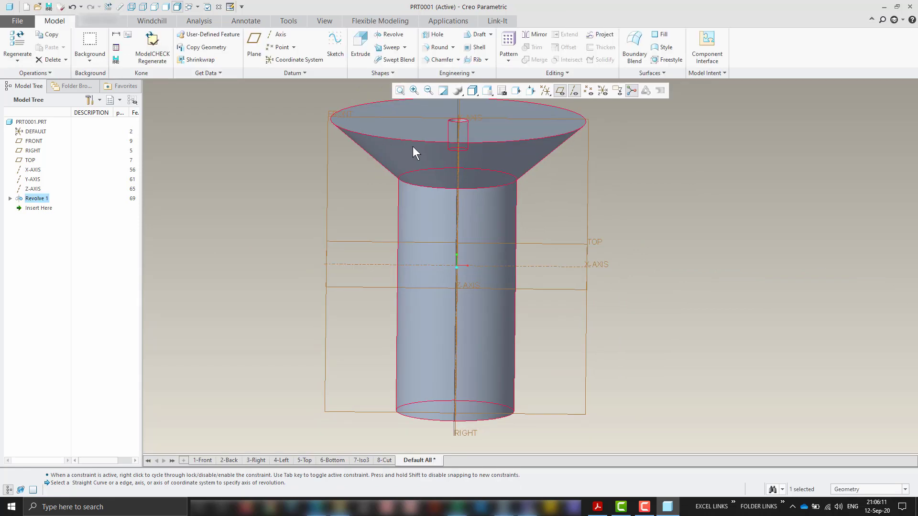
Step: Start an extrude on the FRONT plane and switch the display to wireframe
left_click(419, 117)
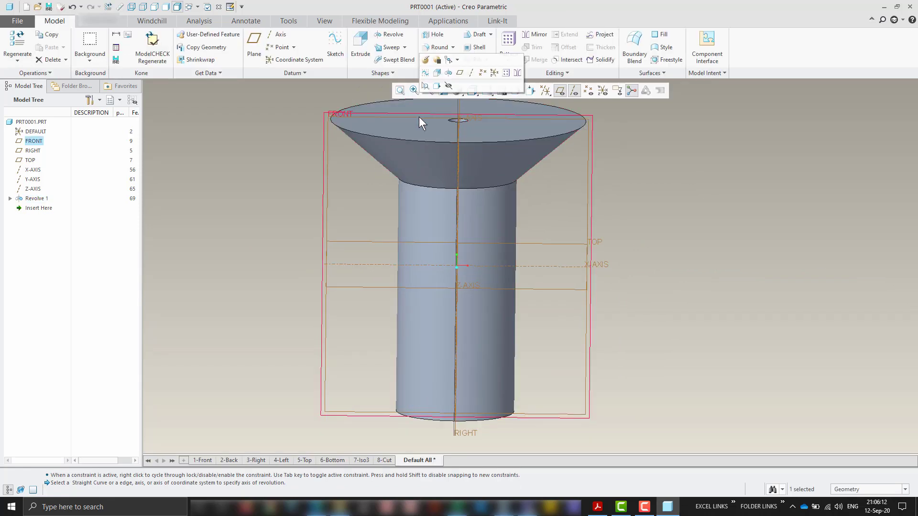
left_click(435, 61)
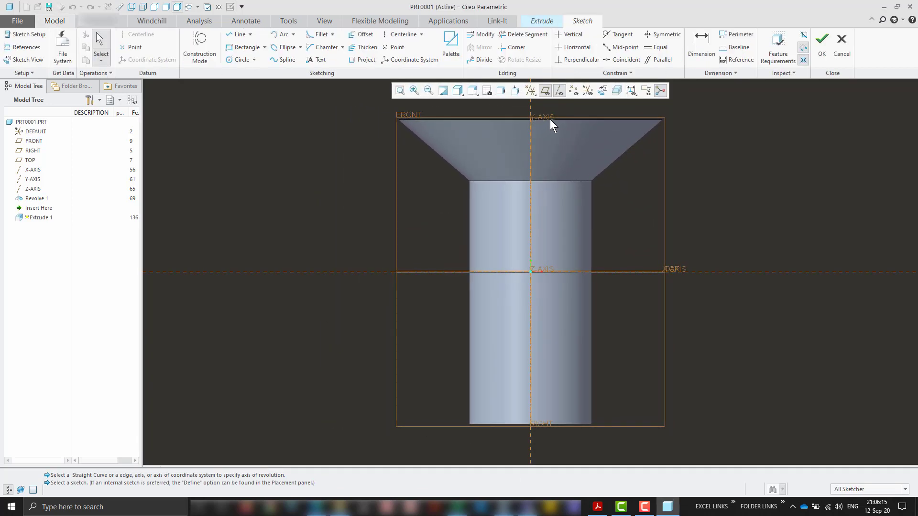
left_click(459, 94)
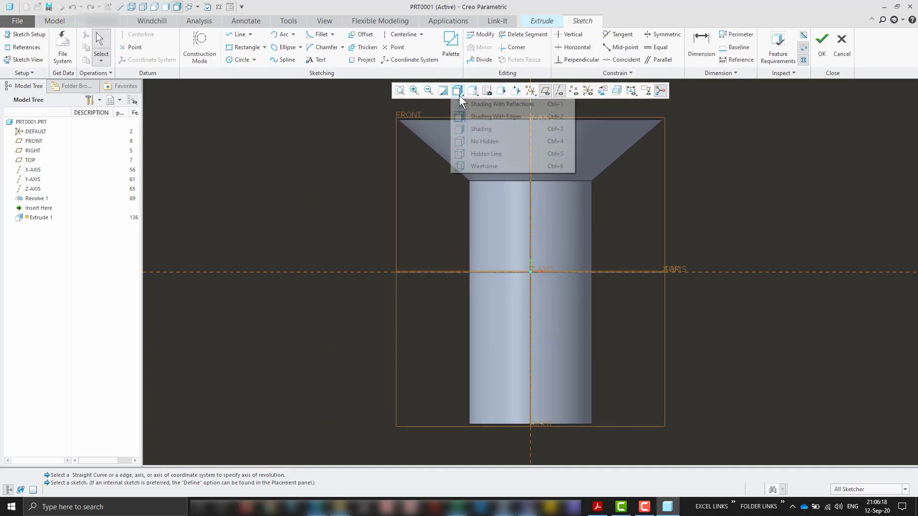
left_click(469, 166)
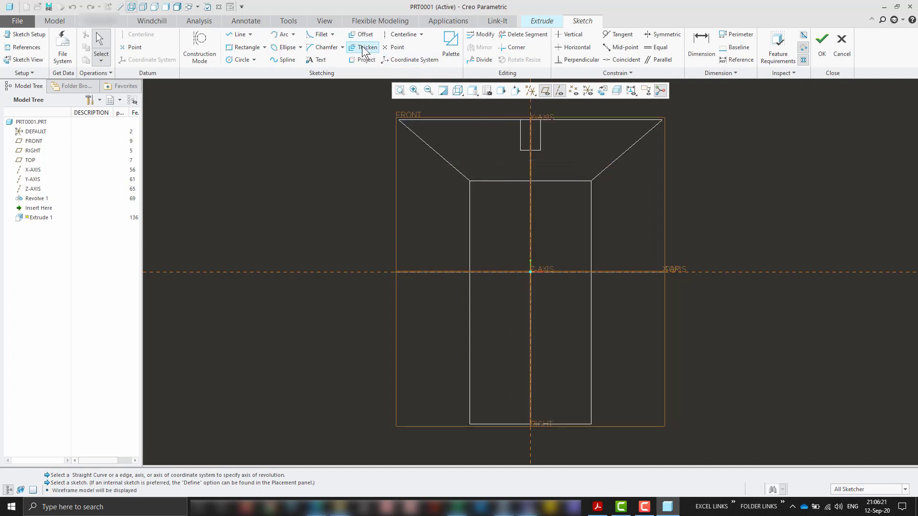
Step: Project the slot rectangle and head-top edges, delete the extra top segments, and finish the sketch
left_click(520, 140)
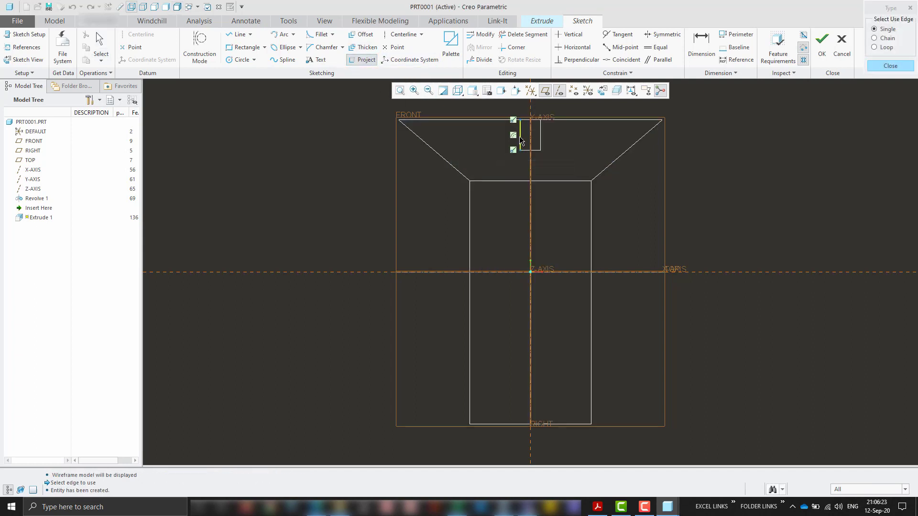
left_click(526, 120)
left_click(540, 138)
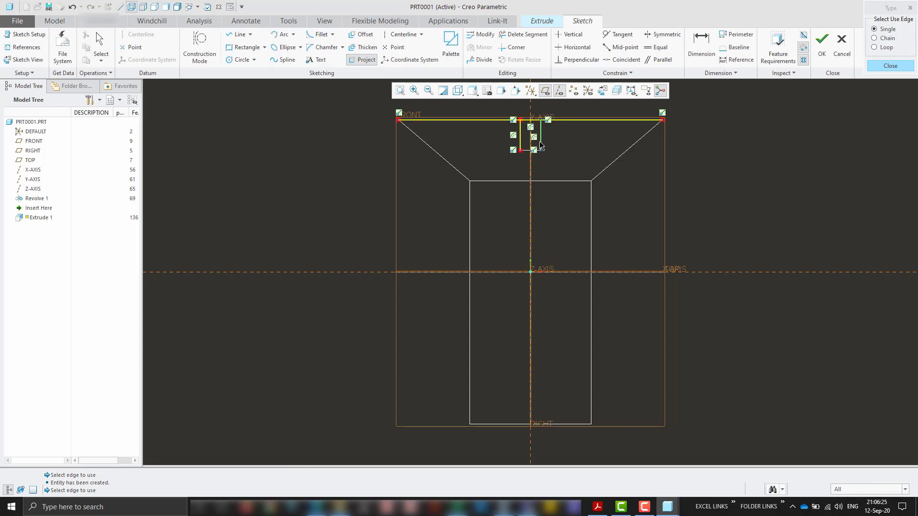
left_click(535, 151)
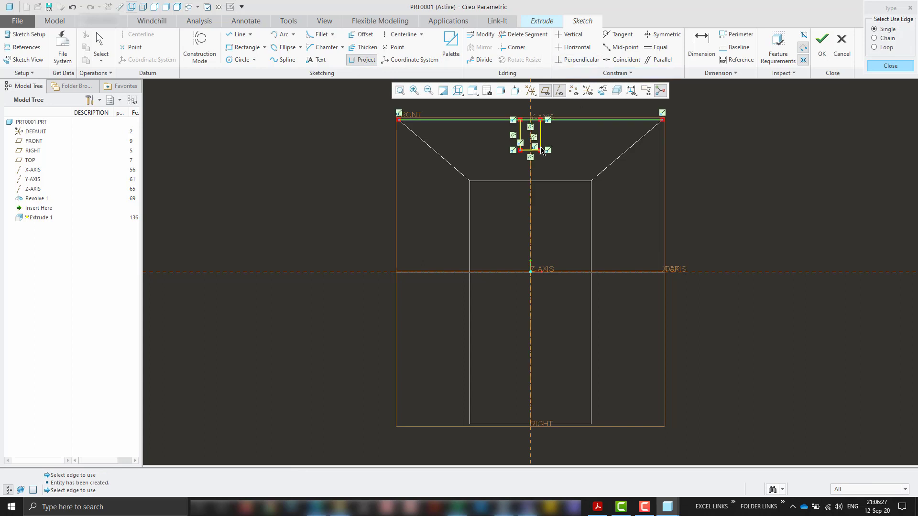
scroll(541, 151, "up", 2)
left_click(525, 34)
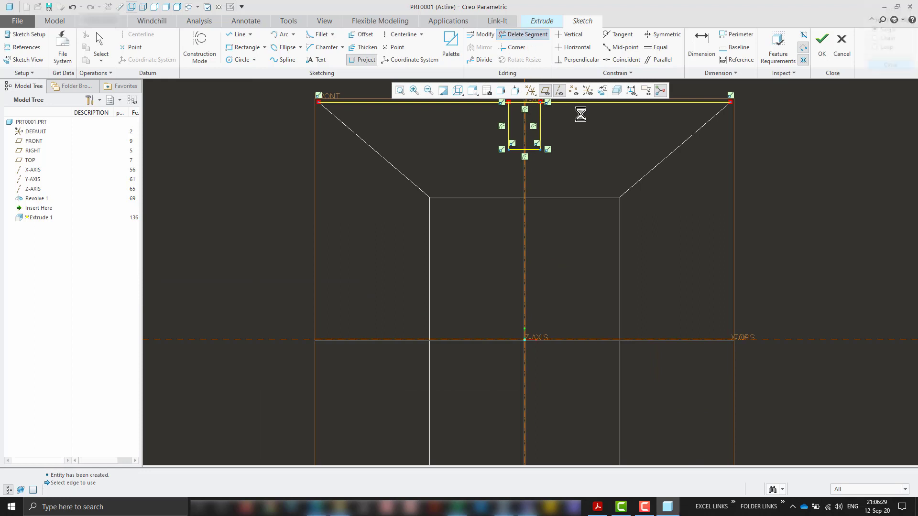
left_click(581, 104)
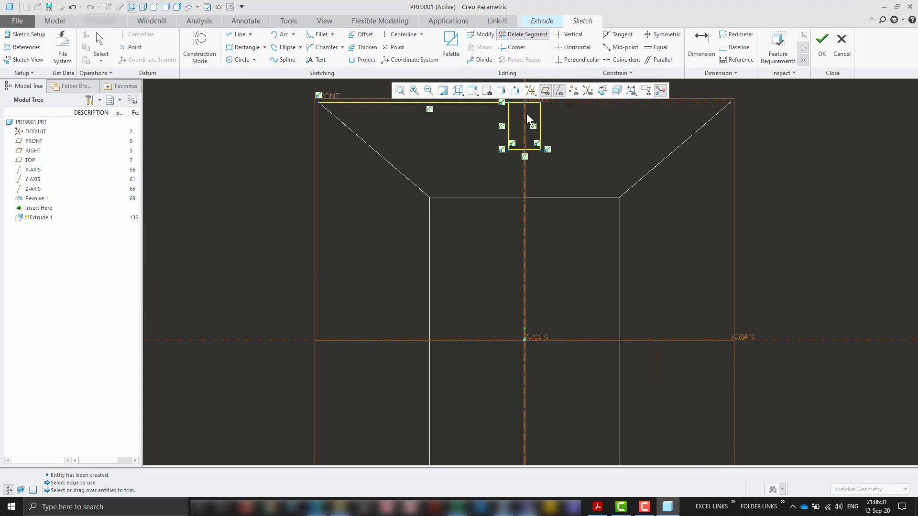
left_click(452, 104)
scroll(430, 196, "down", 3)
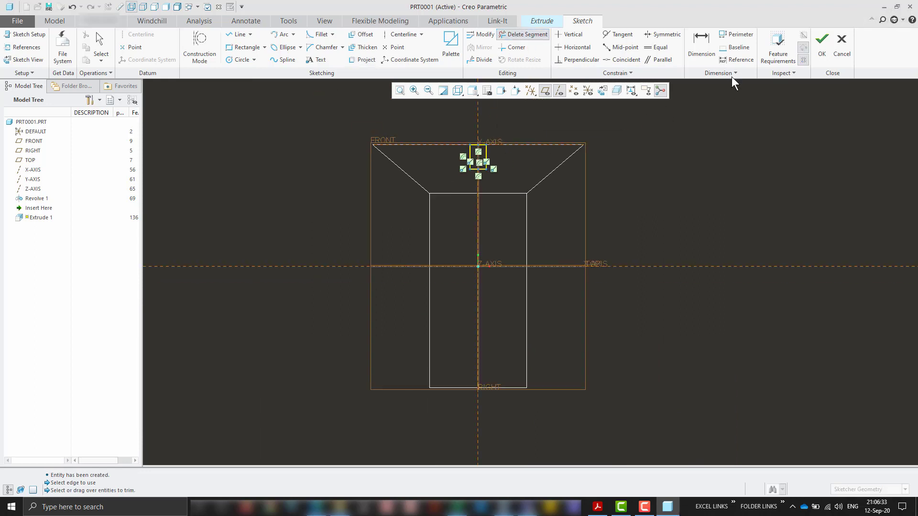
left_click(819, 48)
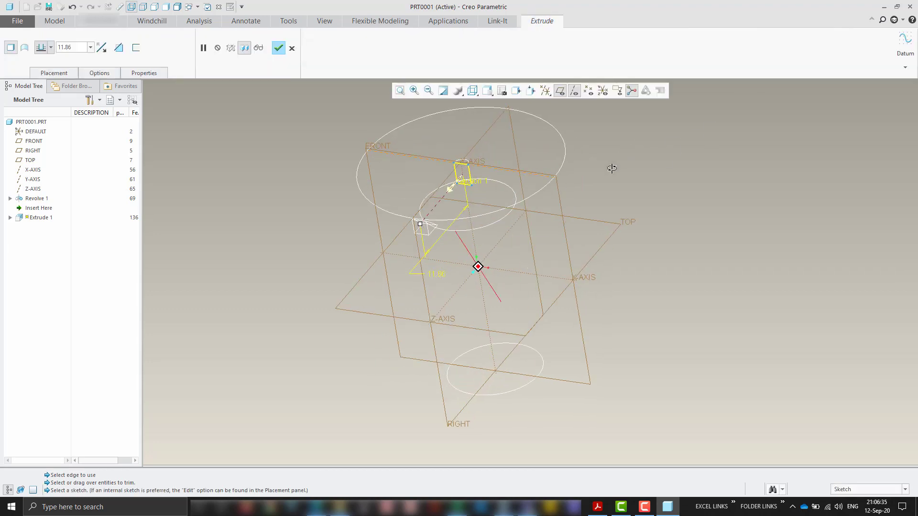
Step: Show the model shaded with edges and make the extrude symmetric at 24 depth
left_click(475, 93)
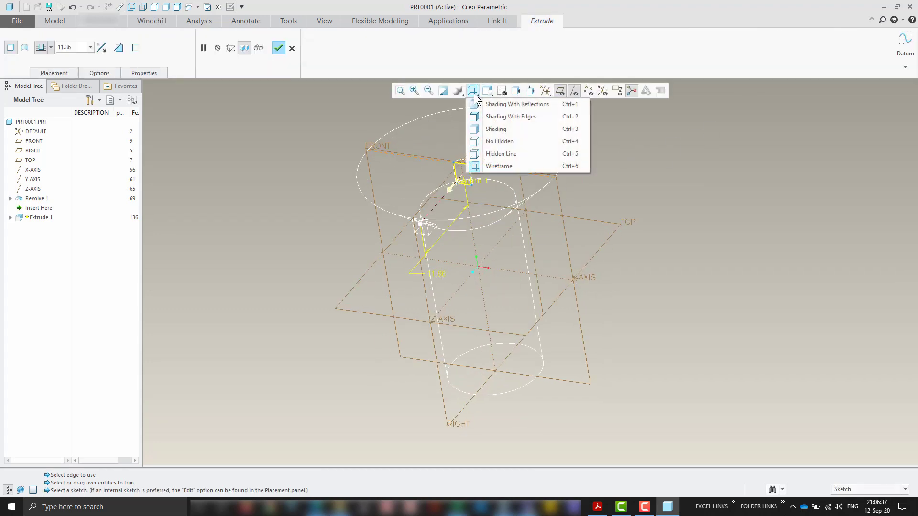
left_click(492, 117)
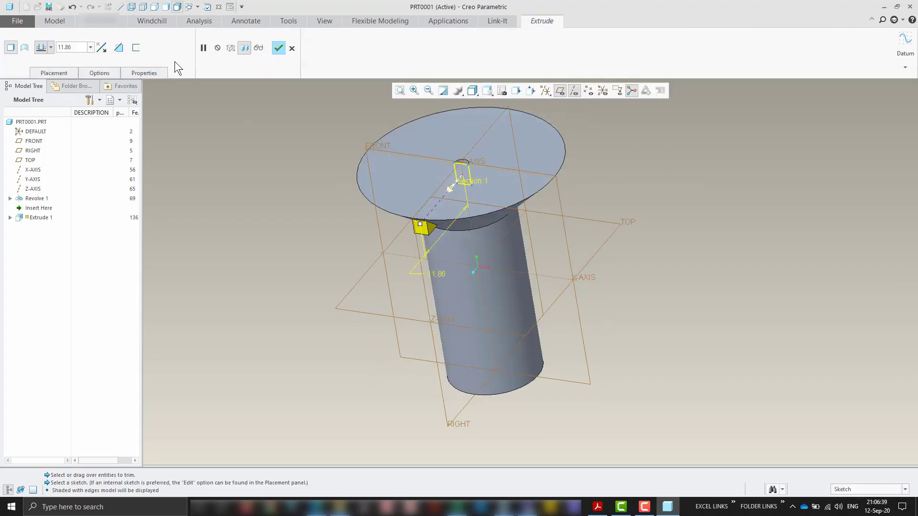
left_click(51, 48)
left_click(42, 75)
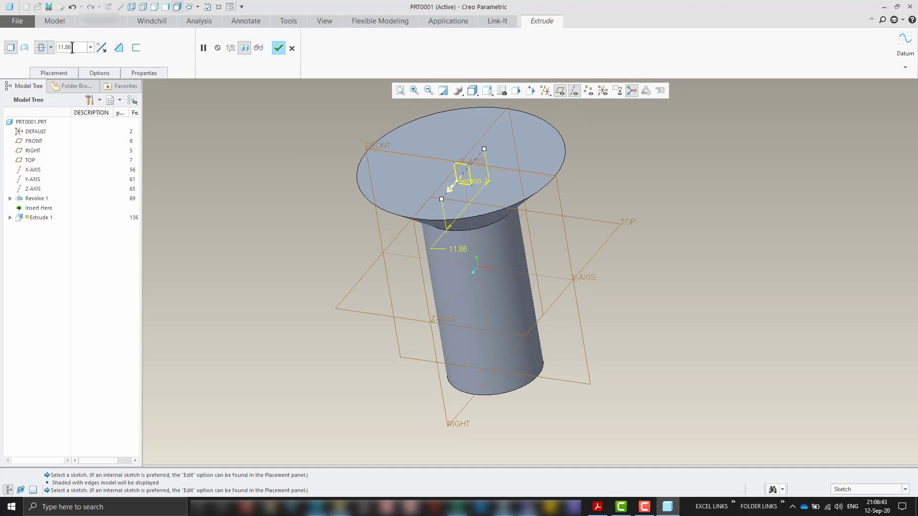
double_click(72, 47)
type("24")
key("Return")
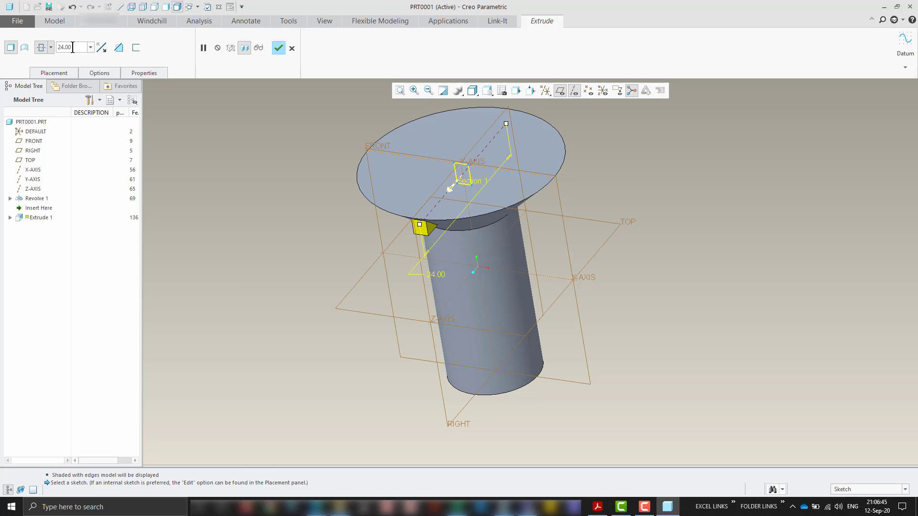
Step: Make the extrude remove material, trying depths 50 and 25, and finish it at 30
left_click(118, 48)
double_click(78, 47)
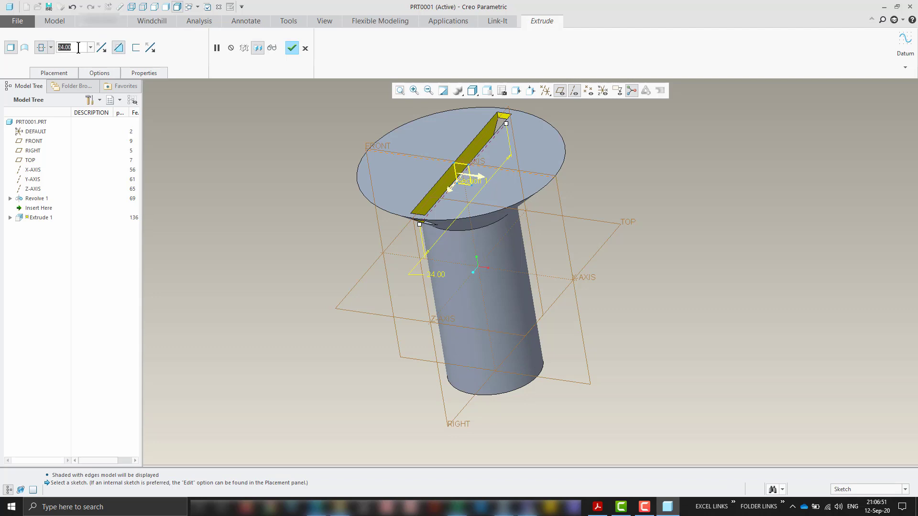
type("50")
key("Return")
type("25")
key("Return")
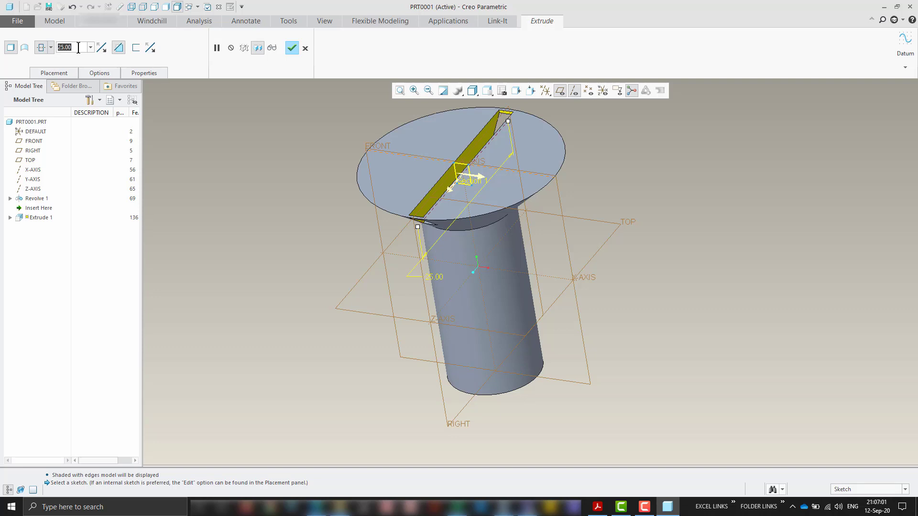
type("30")
key("Return")
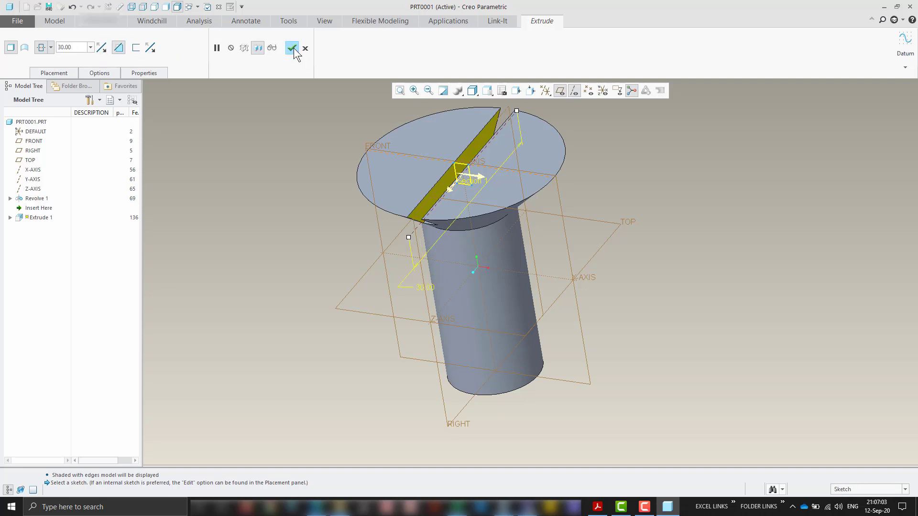
left_click(291, 48)
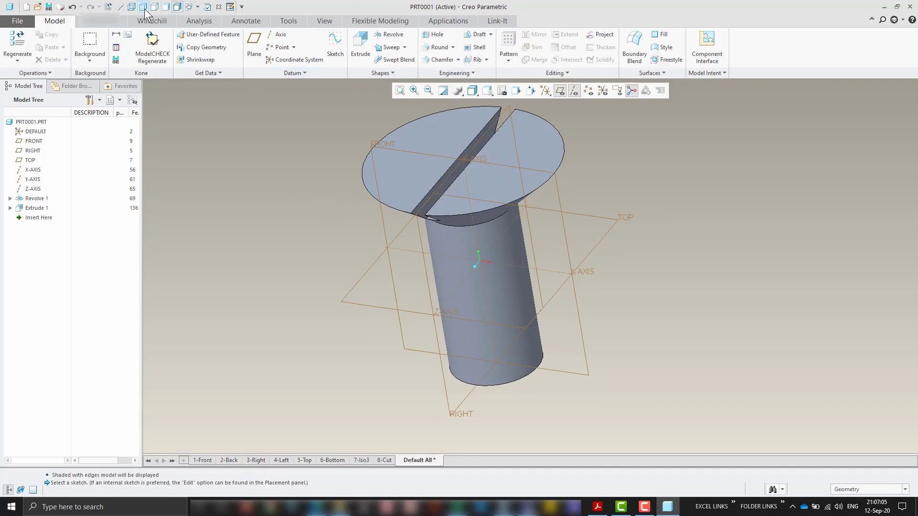
Step: Measure the head's top edge at 26 mm diameter, then expand Revolve 1 in the Model Tree
left_click(120, 7)
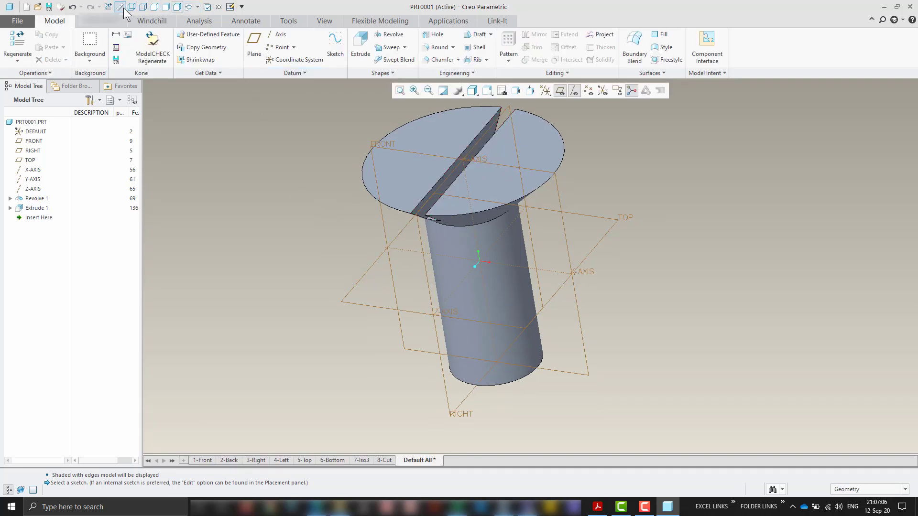
left_click(506, 208)
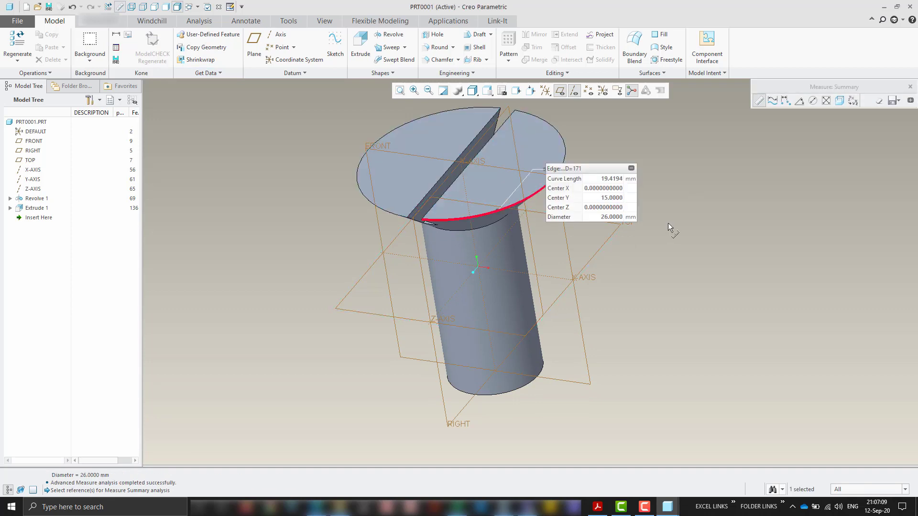
left_click(910, 86)
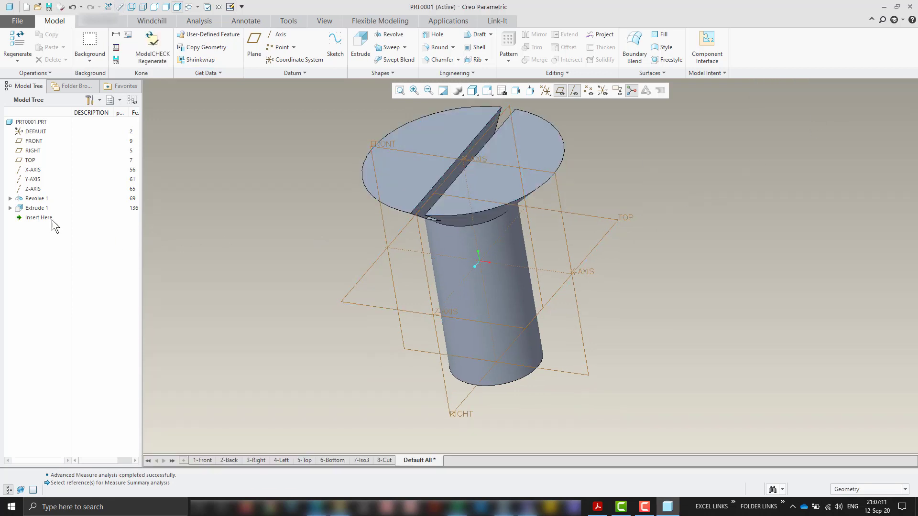
left_click(9, 198)
Step: Redefine Revolve 1's Section 1, changing the 12.00 dimension to 11.00 per the PDF drawing
left_click(41, 208)
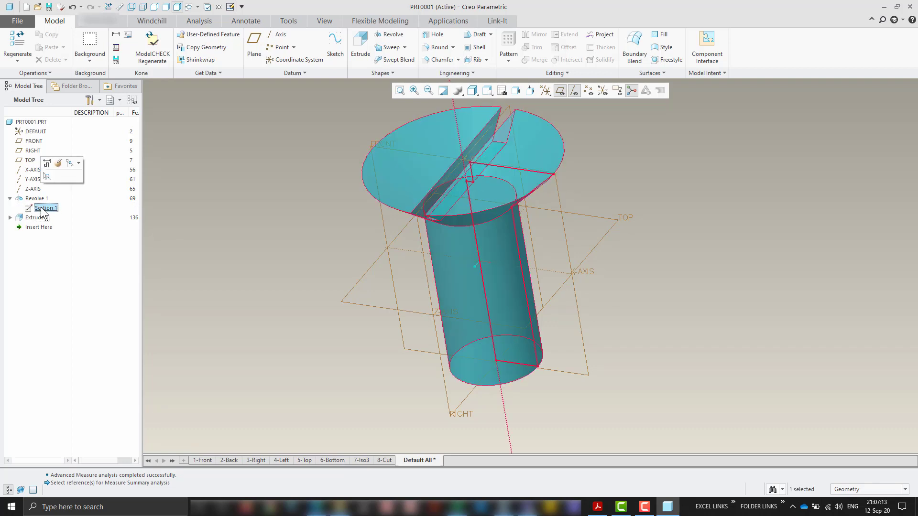
left_click(59, 178)
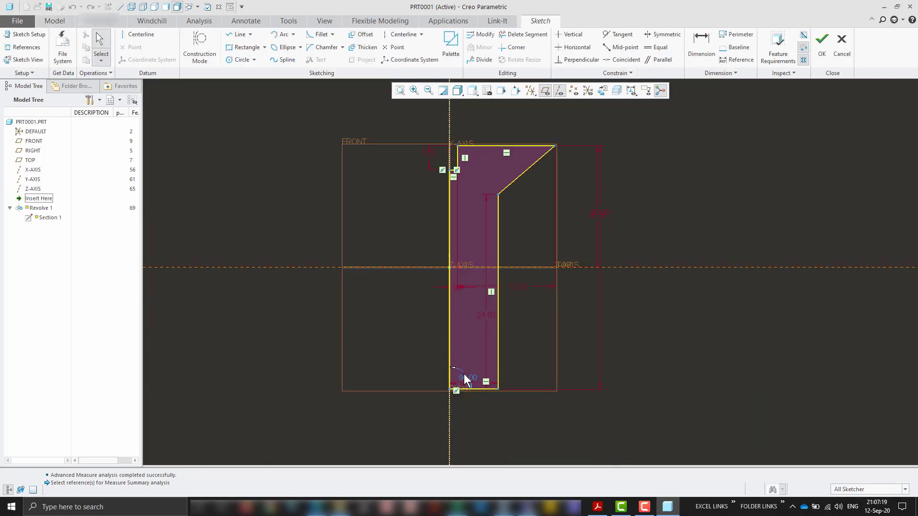
scroll(463, 381, "up", 3)
scroll(488, 189, "down", 3)
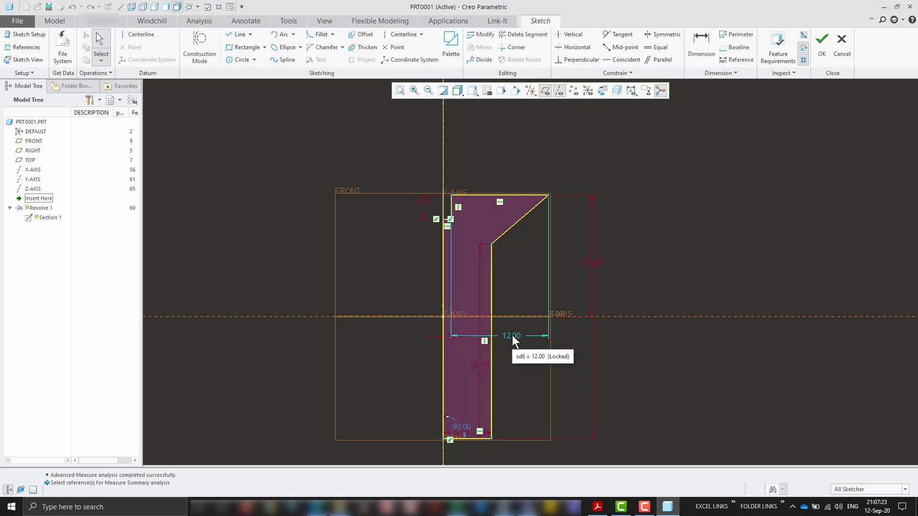
key("alt+Tab")
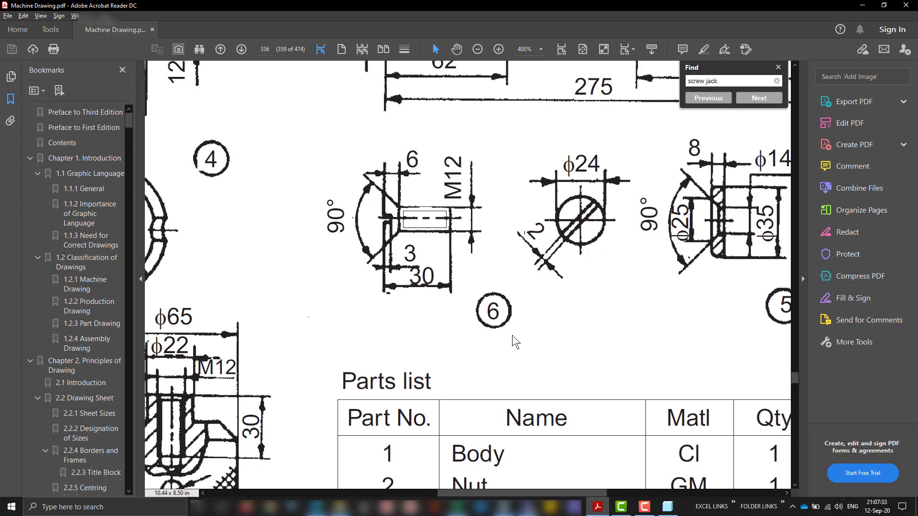
key("alt+Tab")
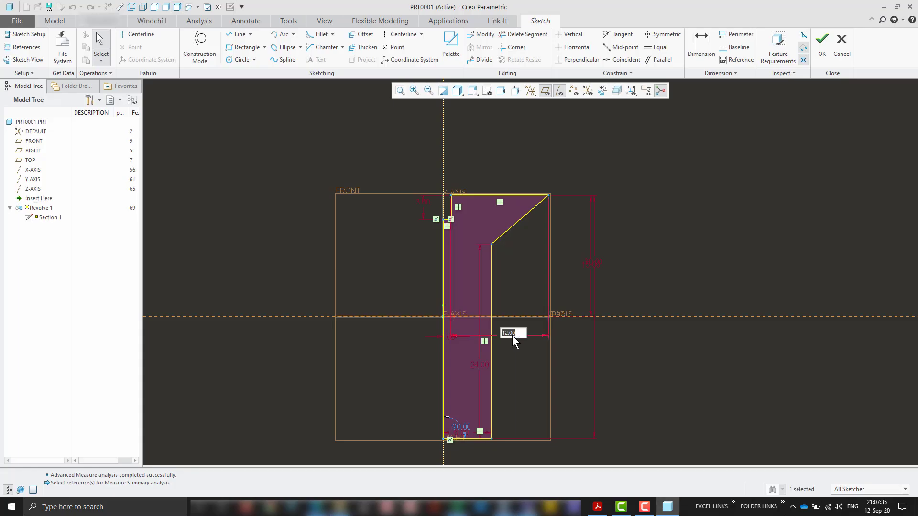
type("11")
key("Return")
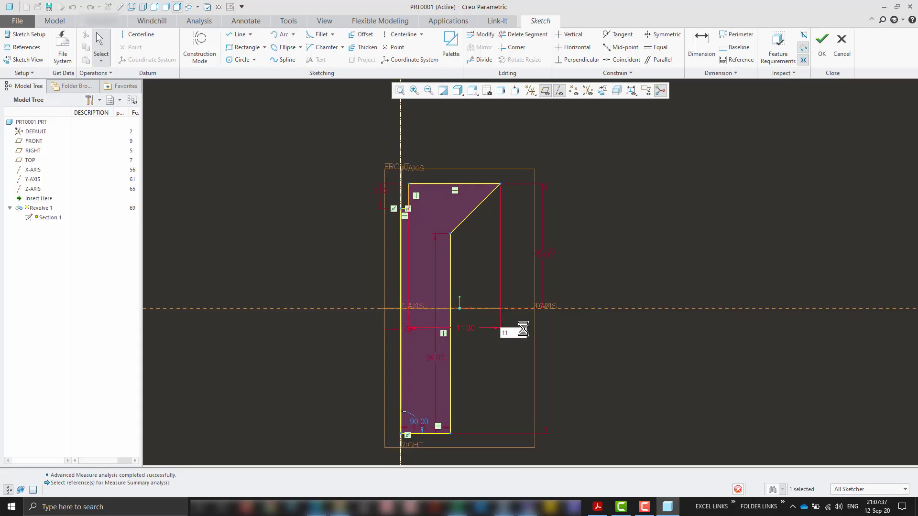
left_click(822, 43)
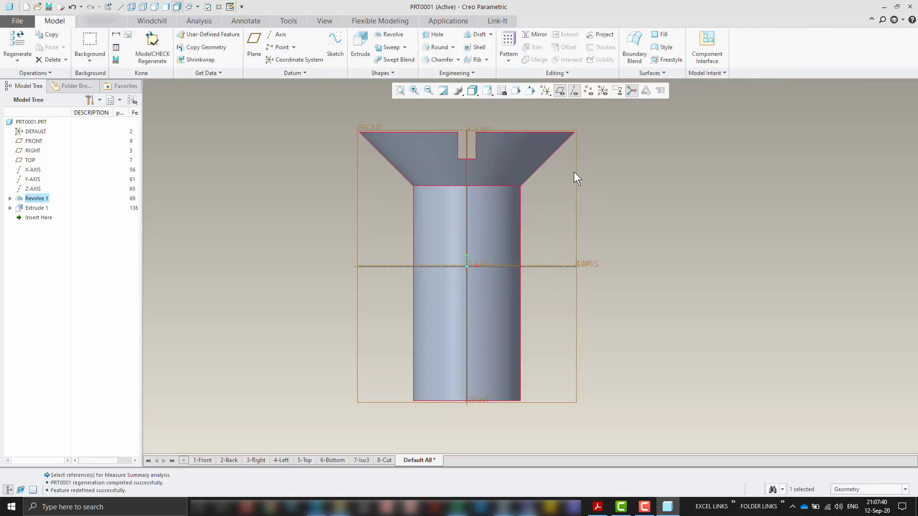
left_click(119, 7)
Step: Measure the head's top edge at 24 mm diameter and orbit to view the head top
left_click(388, 133)
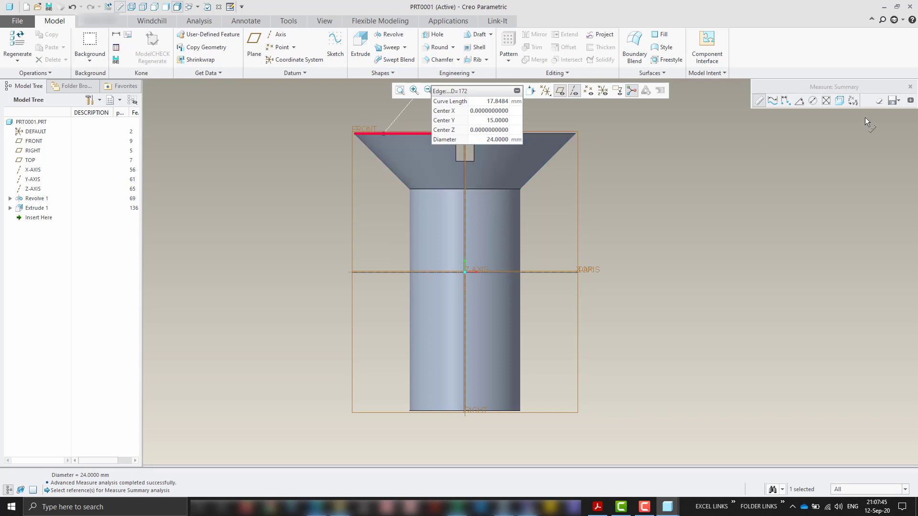
left_click(909, 87)
mouse_move(656, 191)
middle_mouse_down()
mouse_move(647, 189)
mouse_move(631, 211)
mouse_move(660, 182)
mouse_move(565, 178)
middle_mouse_up()
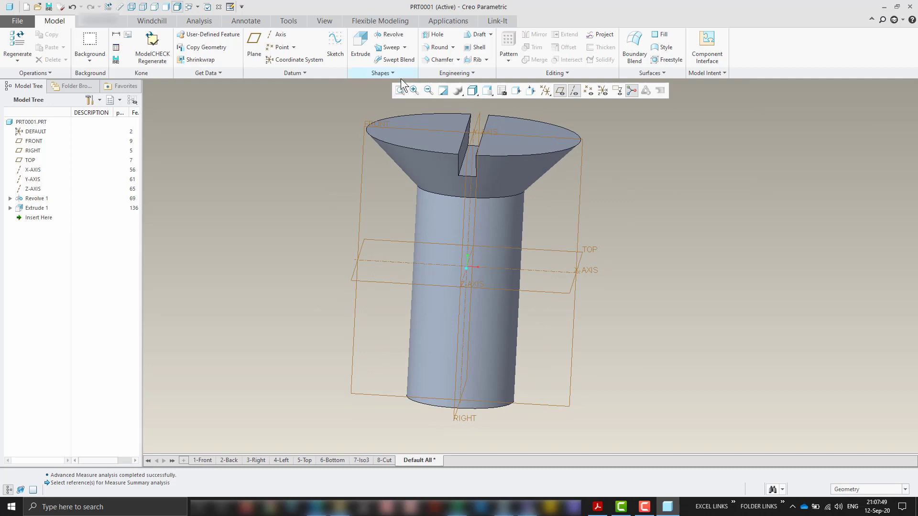
Step: Measure the head's top face (404.445 mm² area) together with the 3 mm slot face
left_click(117, 7)
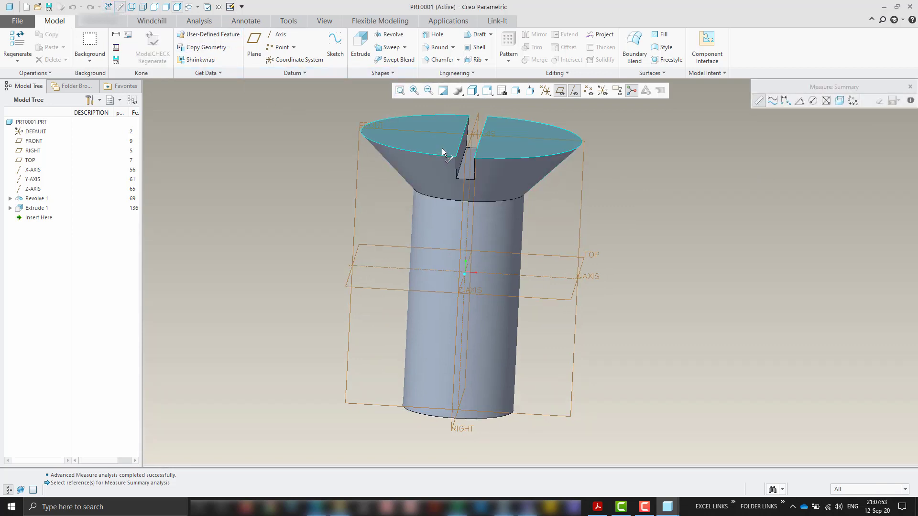
left_click(442, 148)
scroll(466, 173, "down", 2)
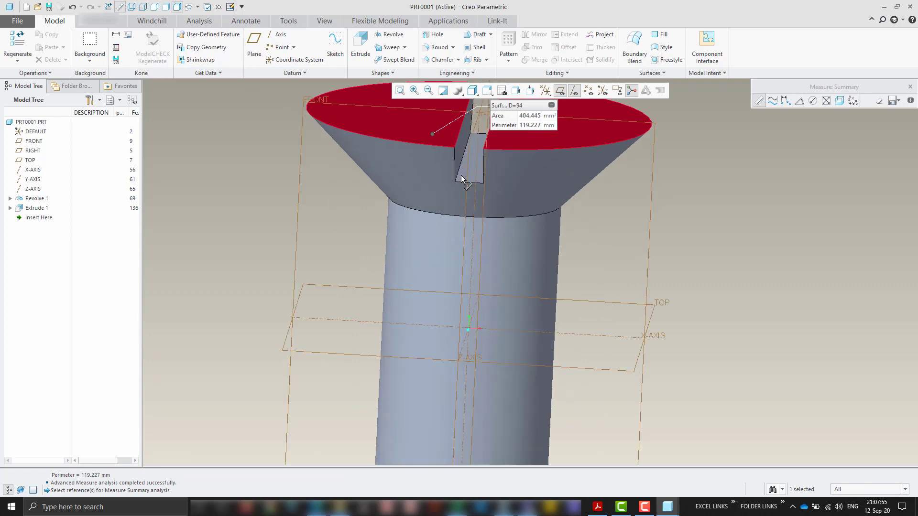
scroll(460, 178, "down", 3)
left_click(458, 177, "ctrl")
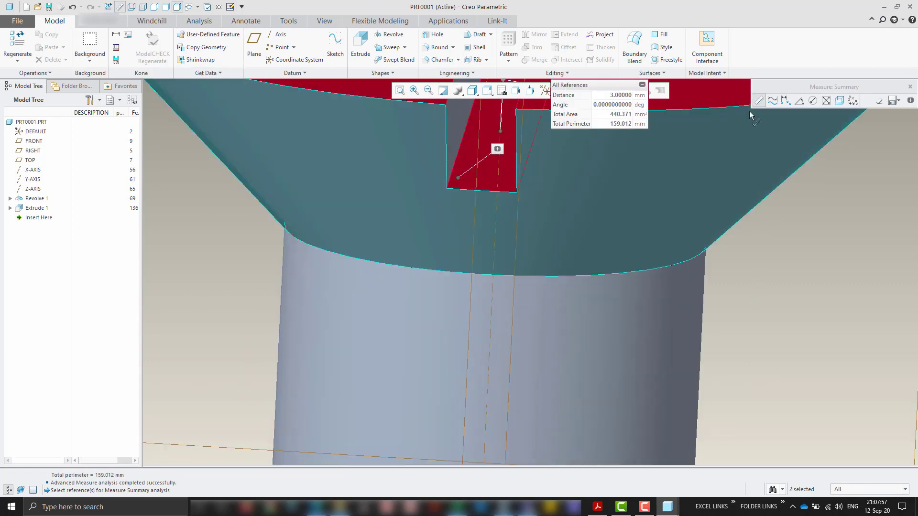
left_click(910, 86)
scroll(703, 206, "up", 2)
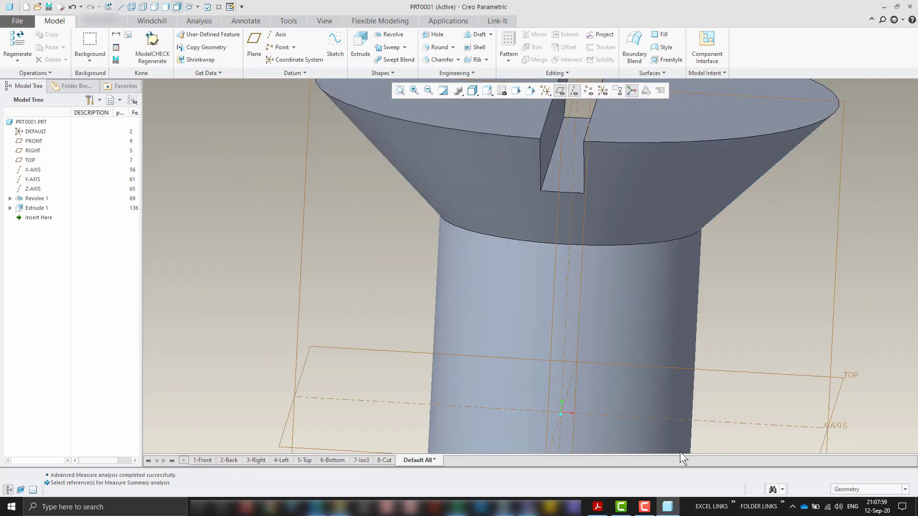